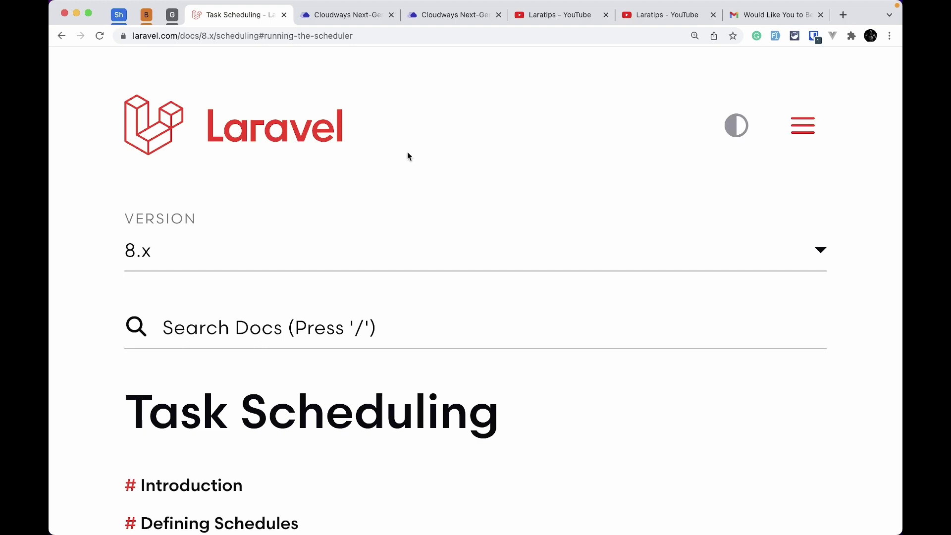
# Step: Switch from the Laravel Task Scheduling docs to the Cloudways servers dashboard with the 4GB Bangalore server
pyautogui.click(349, 20)
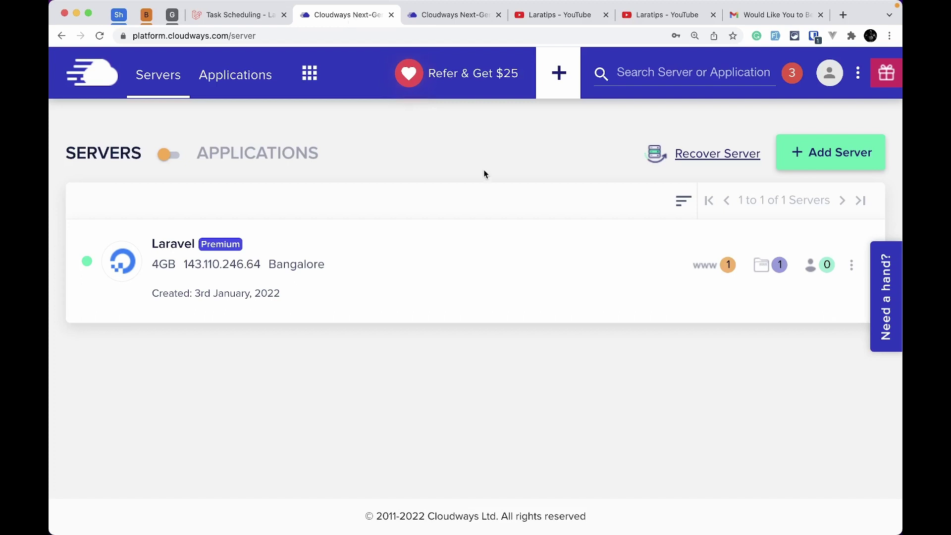
pyautogui.click(556, 16)
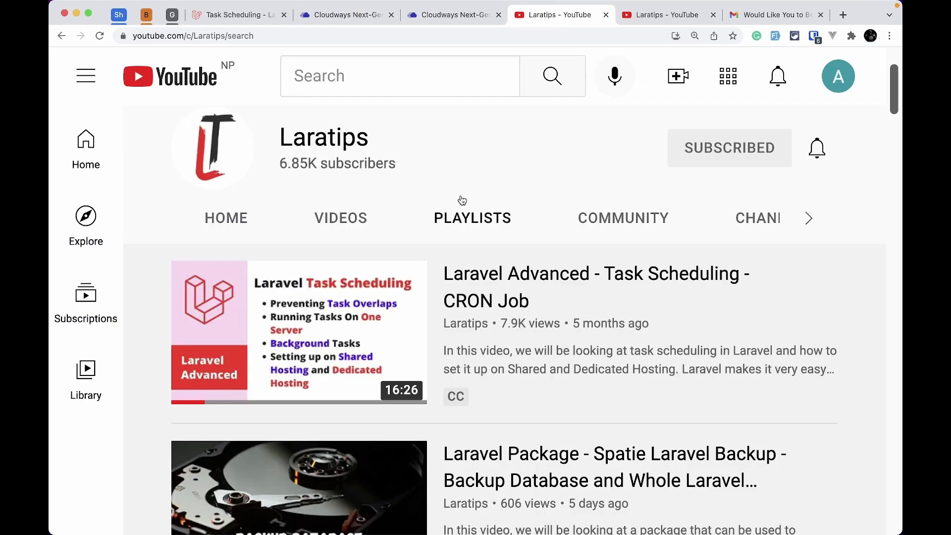
pyautogui.scroll(-1, 475, 238)
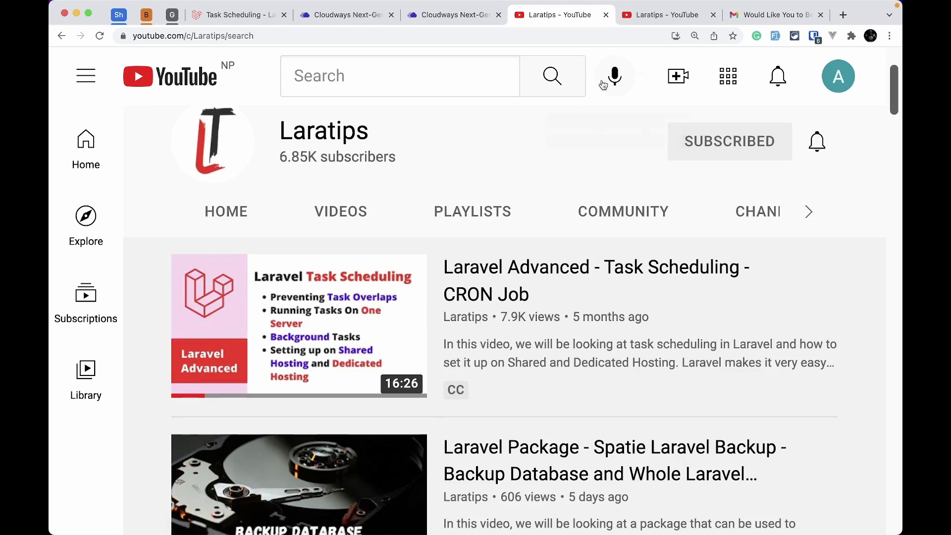
pyautogui.click(646, 16)
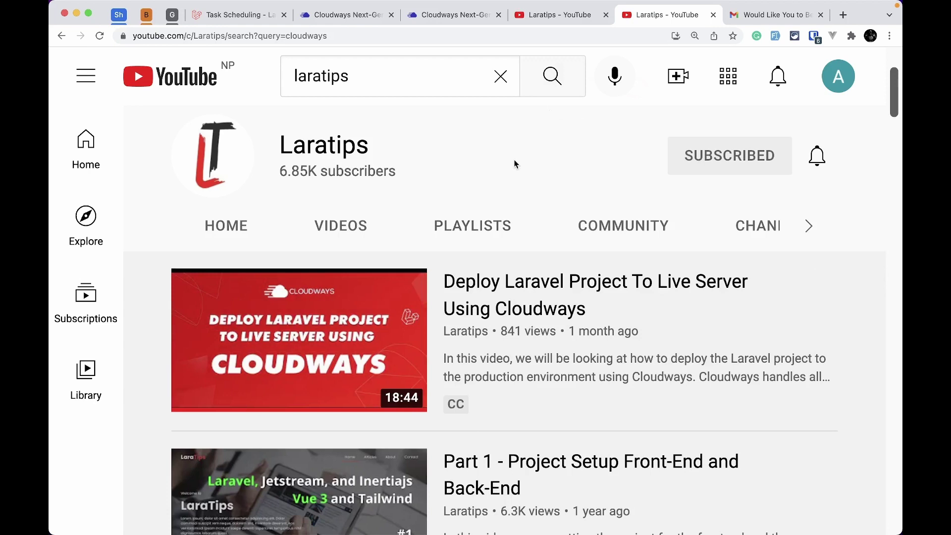
pyautogui.click(332, 15)
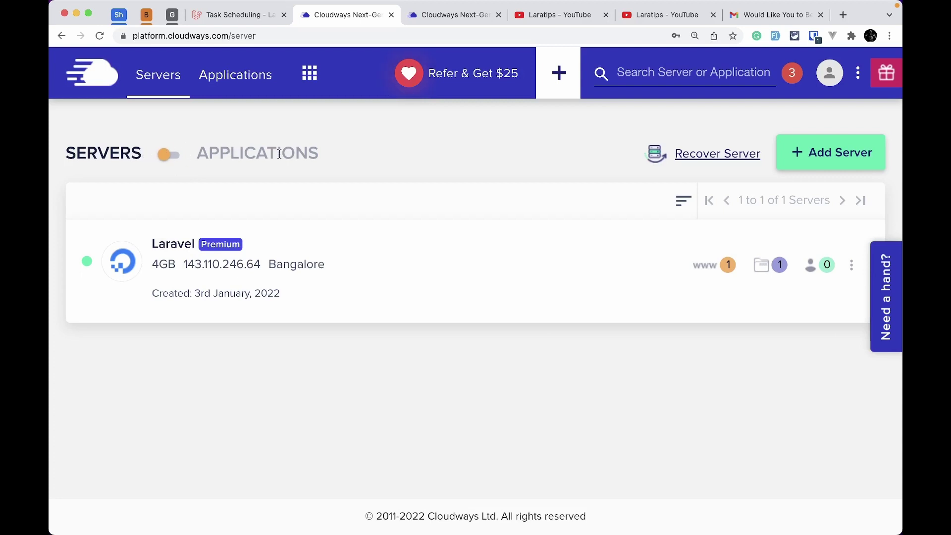
# Step: Open the Laravel application's Cron Job Management page from the Applications list
pyautogui.click(171, 155)
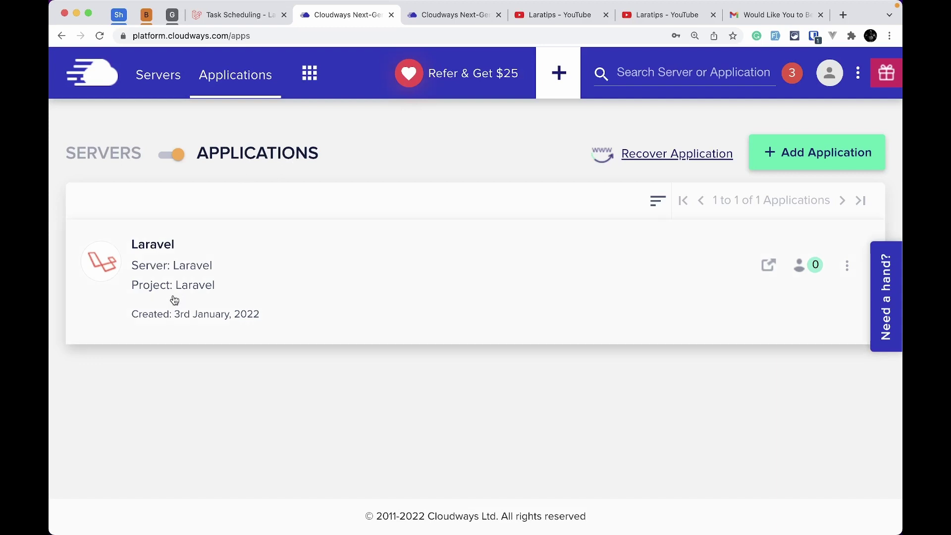
pyautogui.click(152, 255)
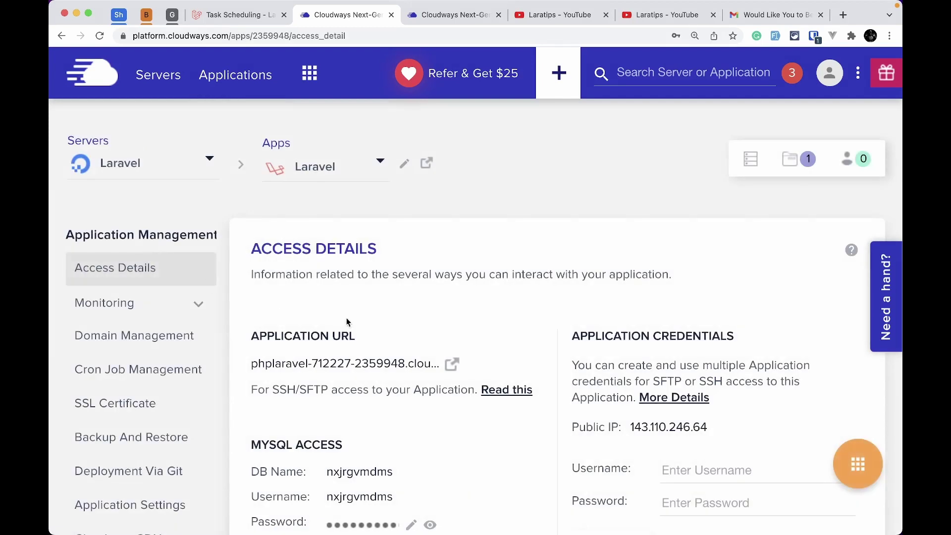
pyautogui.scroll(-2, 213, 325)
pyautogui.scroll(-1, 212, 324)
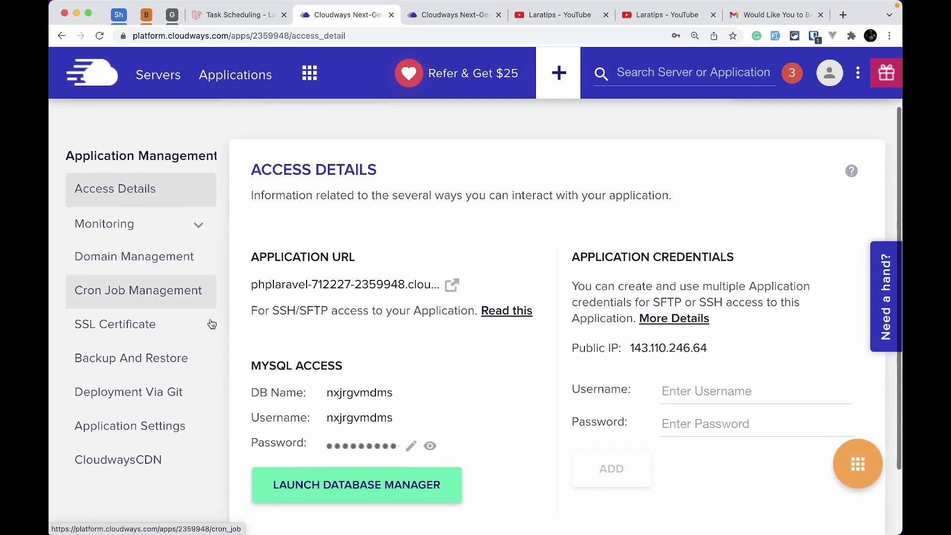
pyautogui.click(154, 295)
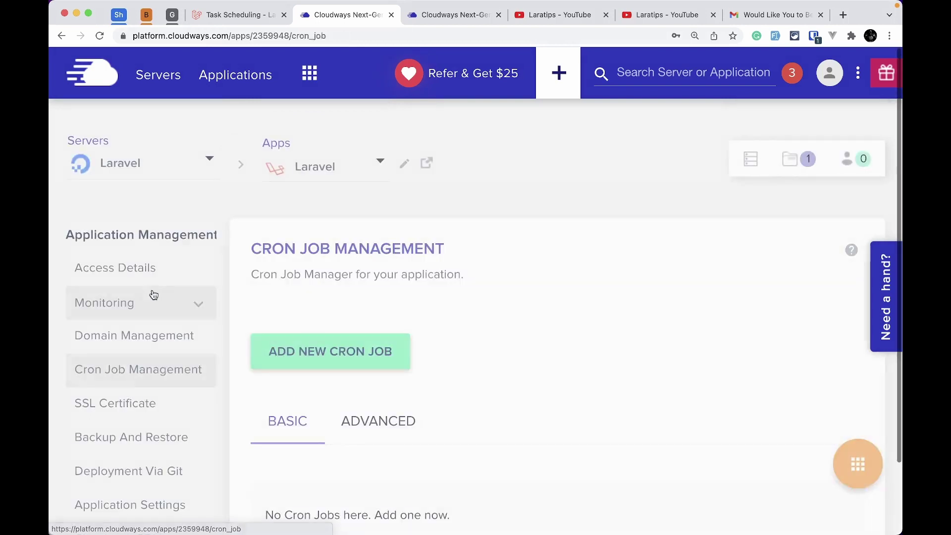
pyautogui.scroll(-2, 502, 287)
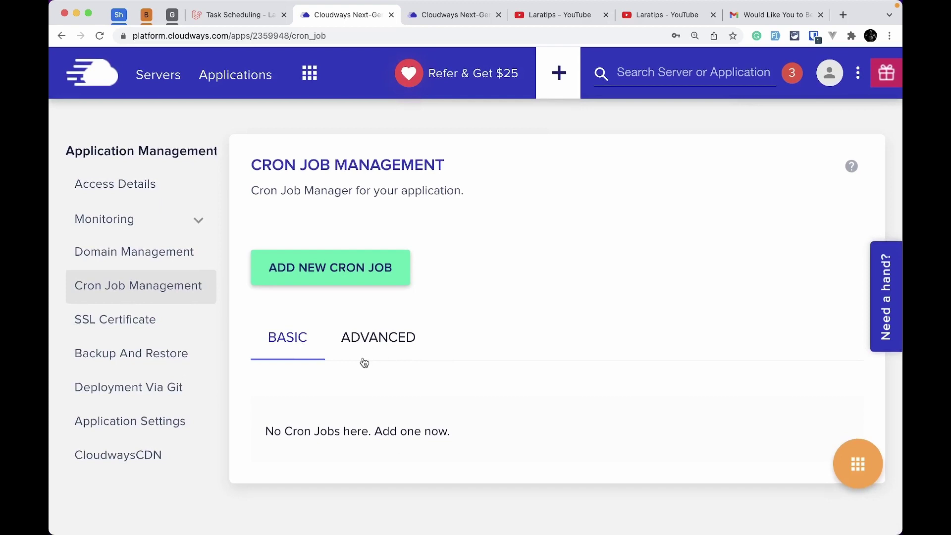
# Step: Show the empty advanced cron editor, then return to the Laravel Task Scheduling docs
pyautogui.click(377, 343)
pyautogui.scroll(-5, 513, 301)
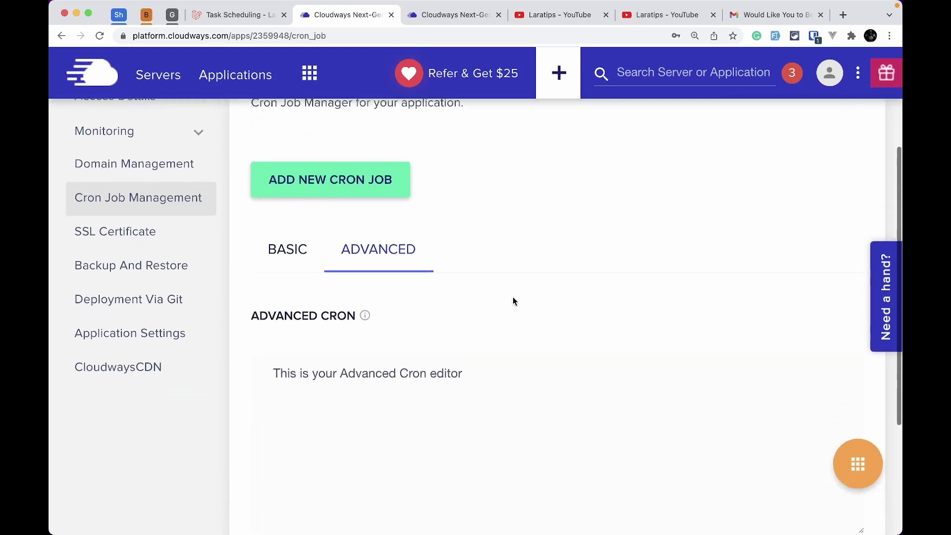
pyautogui.click(417, 292)
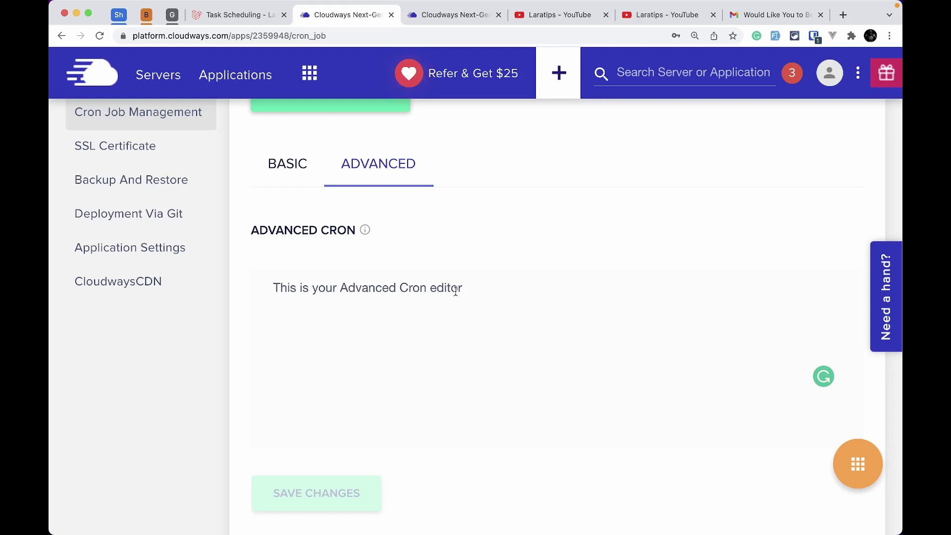
pyautogui.click(245, 18)
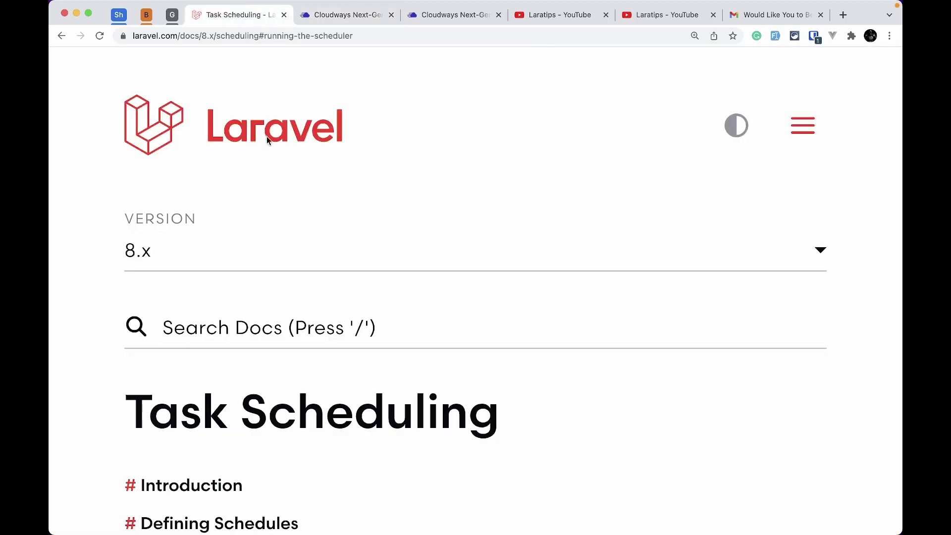
# Step: Copy the schedule:run cron entry from the docs' Running The Scheduler section
pyautogui.scroll(-10, 288, 398)
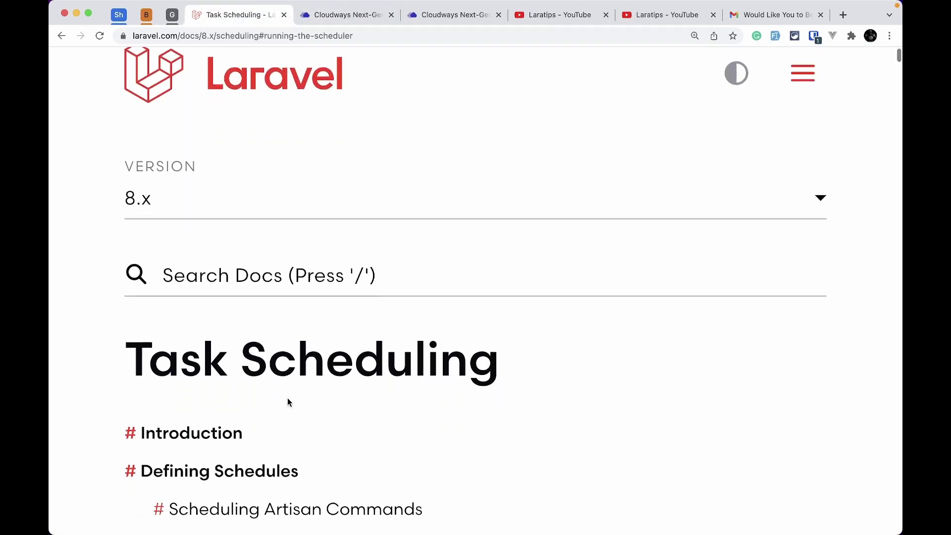
pyautogui.scroll(-1, 287, 399)
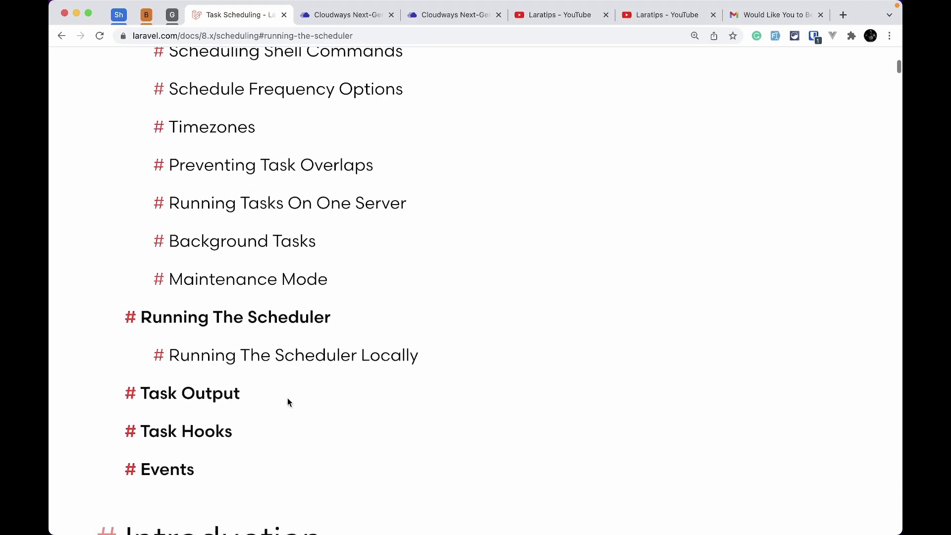
pyautogui.click(271, 318)
pyautogui.scroll(-7, 471, 335)
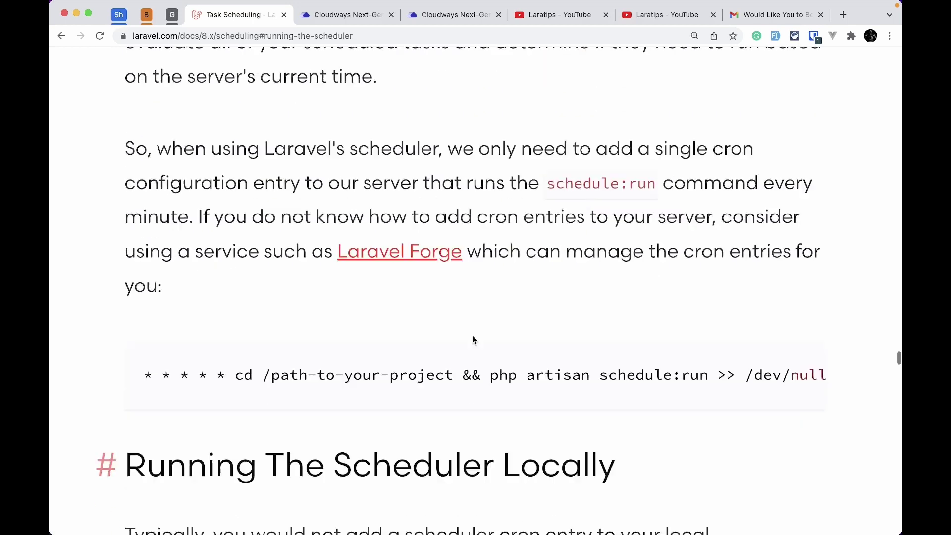
pyautogui.scroll(1, 472, 335)
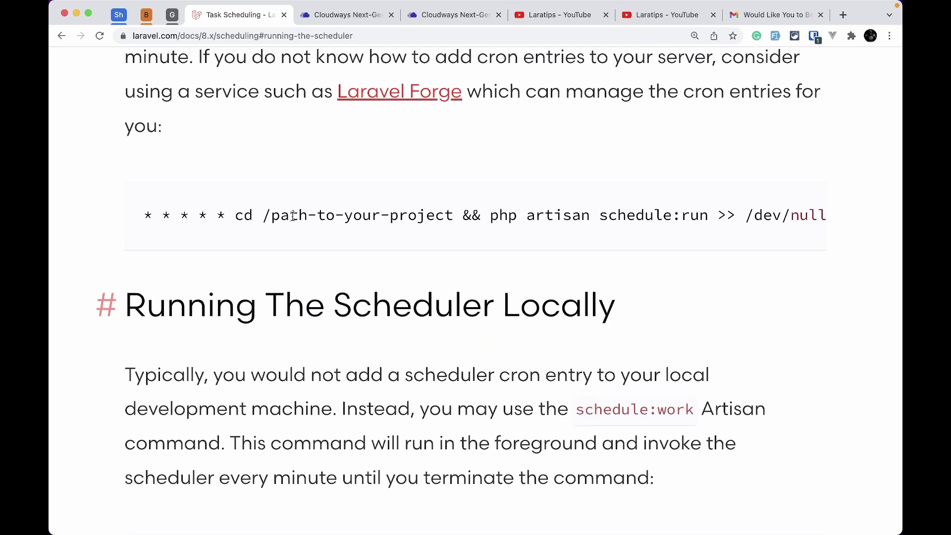
pyautogui.hscroll(2, 352, 215)
pyautogui.hscroll(-2, 297, 215)
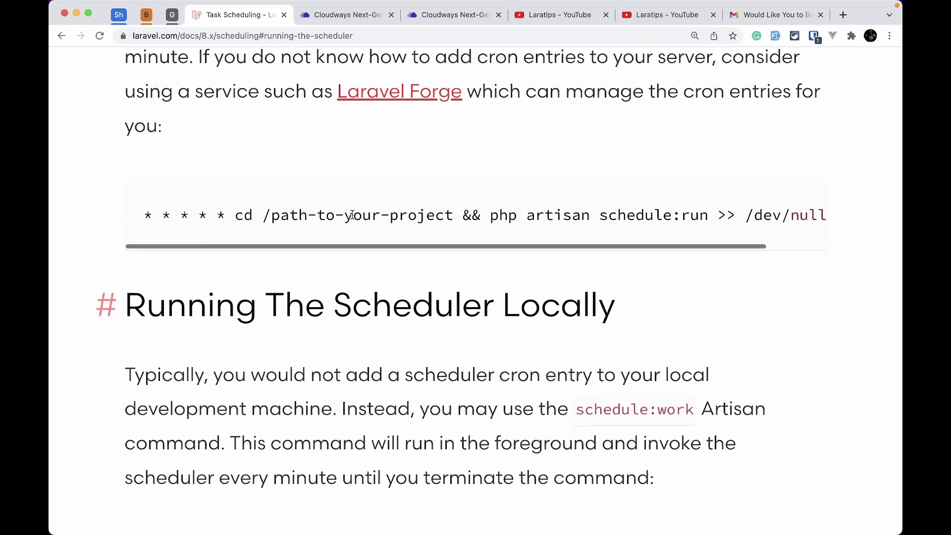
pyautogui.tripleClick(416, 217)
pyautogui.press('cmd+c')
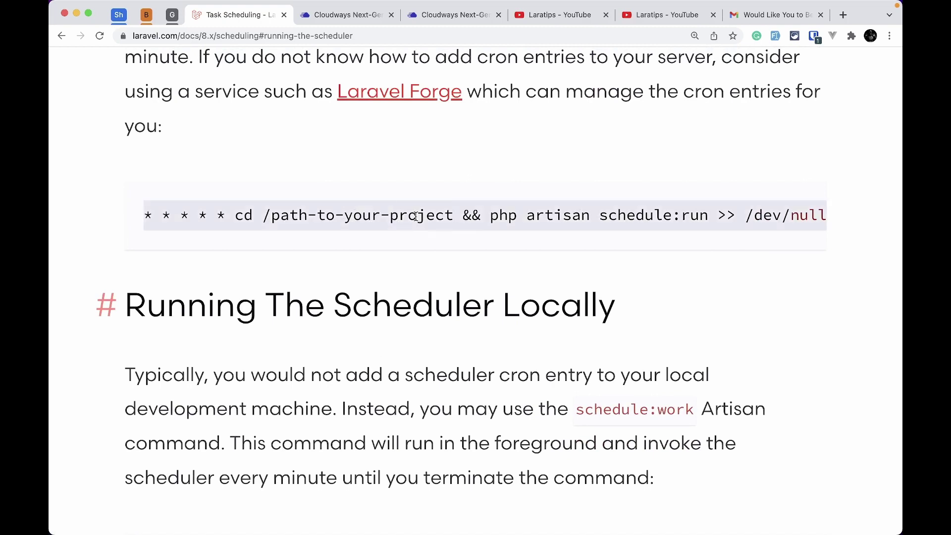
pyautogui.click(353, 16)
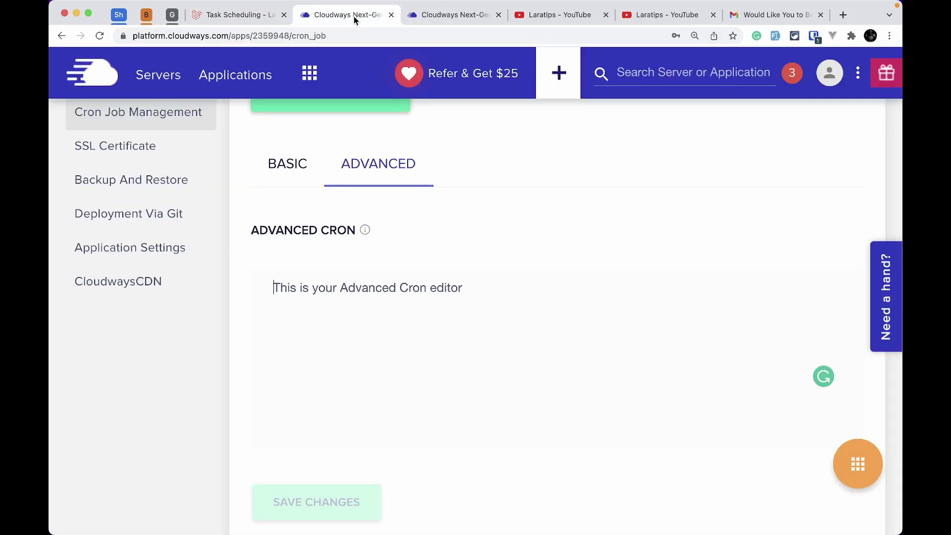
# Step: Paste the schedule:run cron line into the advanced cron editor and select its path placeholder
pyautogui.click(386, 345)
pyautogui.press('cmd+v')
pyautogui.press('BackSpace')
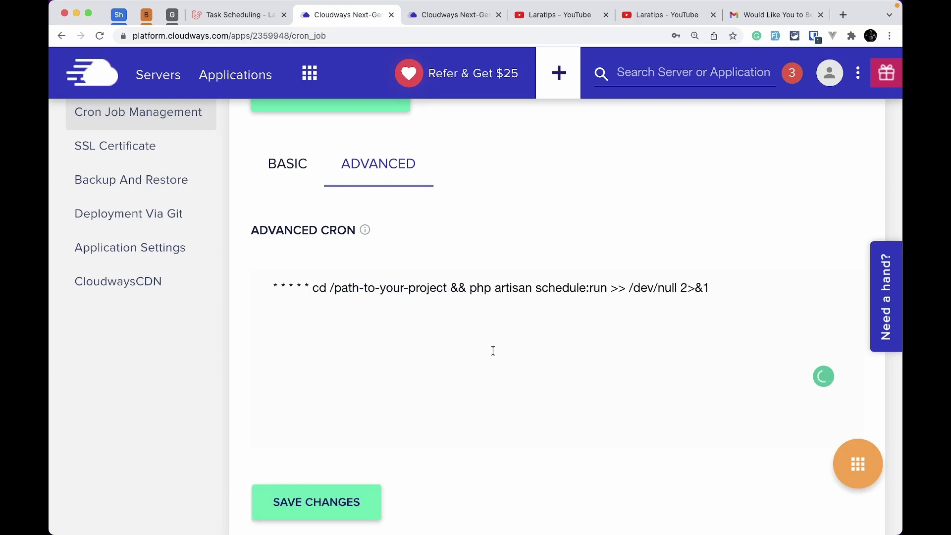
pyautogui.doubleClick(344, 288)
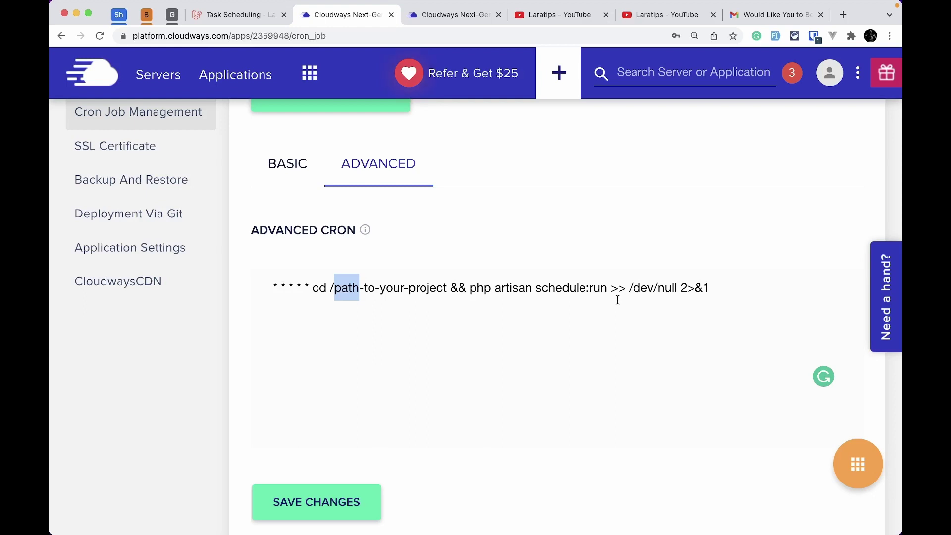
pyautogui.press('super+Tab')
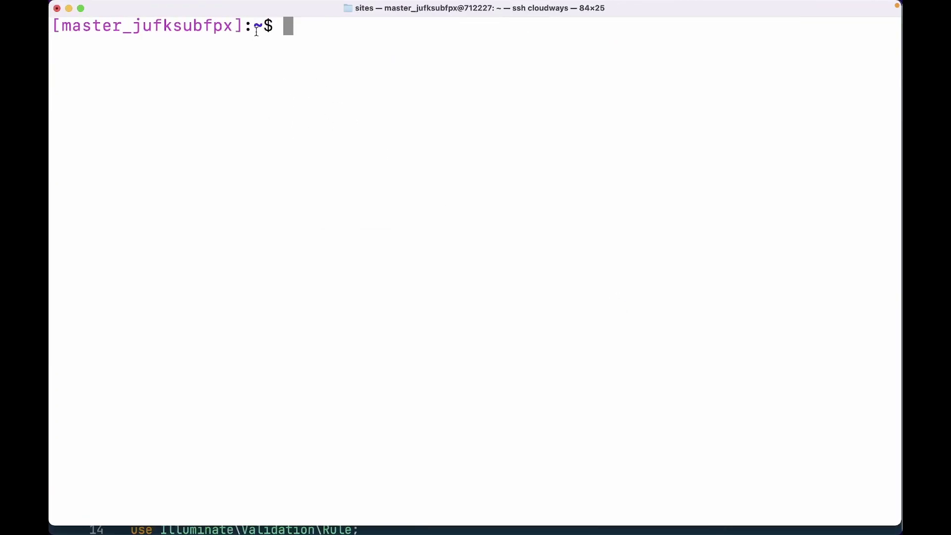
# Step: List the home folder, then move into applications/nxjrgvmdms and list its contents
pyautogui.write('ls')
pyautogui.press('Return')
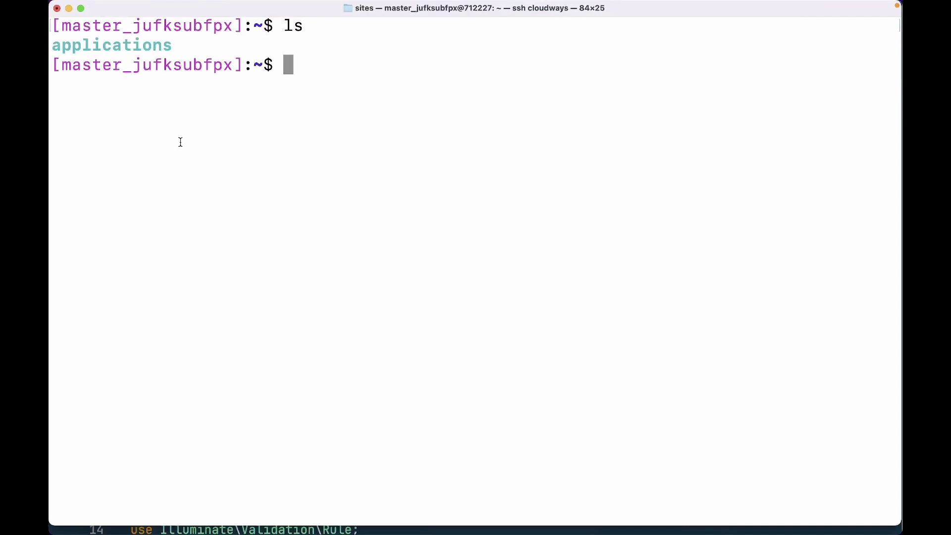
pyautogui.write('cd app')
pyautogui.press('Tab')
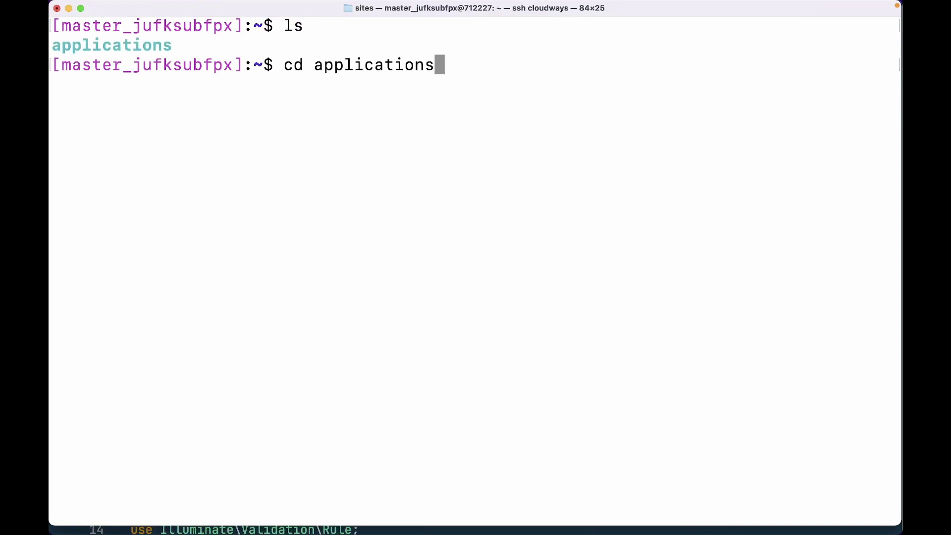
pyautogui.press('Return')
pyautogui.write('ls')
pyautogui.press('Return')
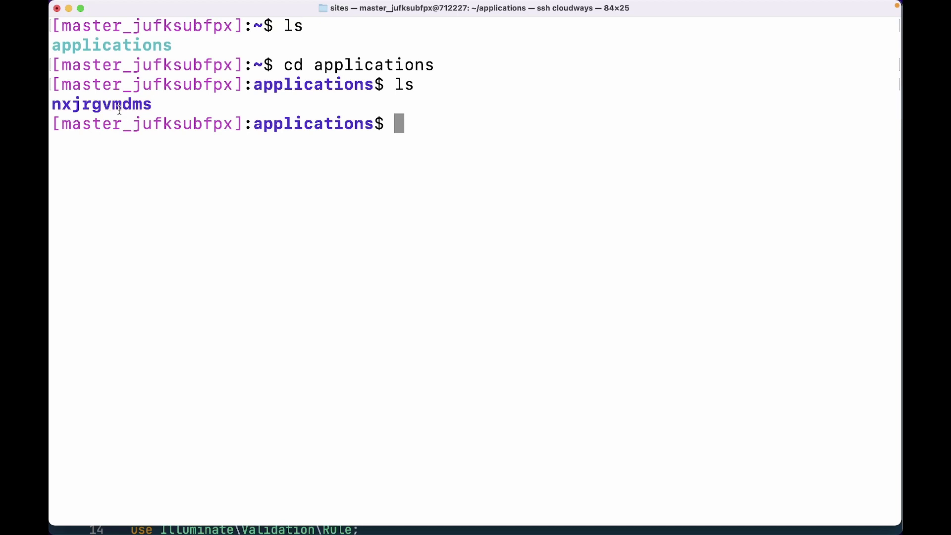
pyautogui.write('cd nx')
pyautogui.press('Tab')
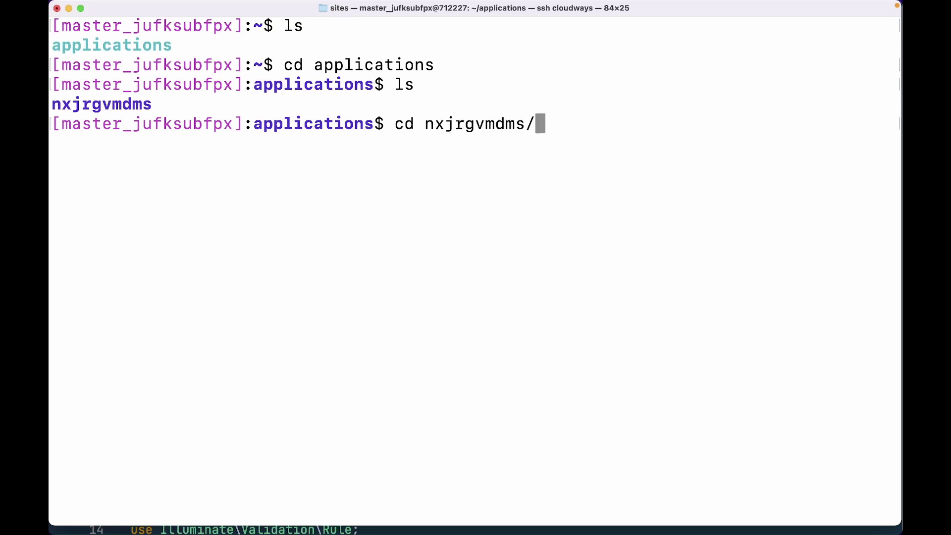
pyautogui.press('Return')
pyautogui.write('ls')
pyautogui.press('Return')
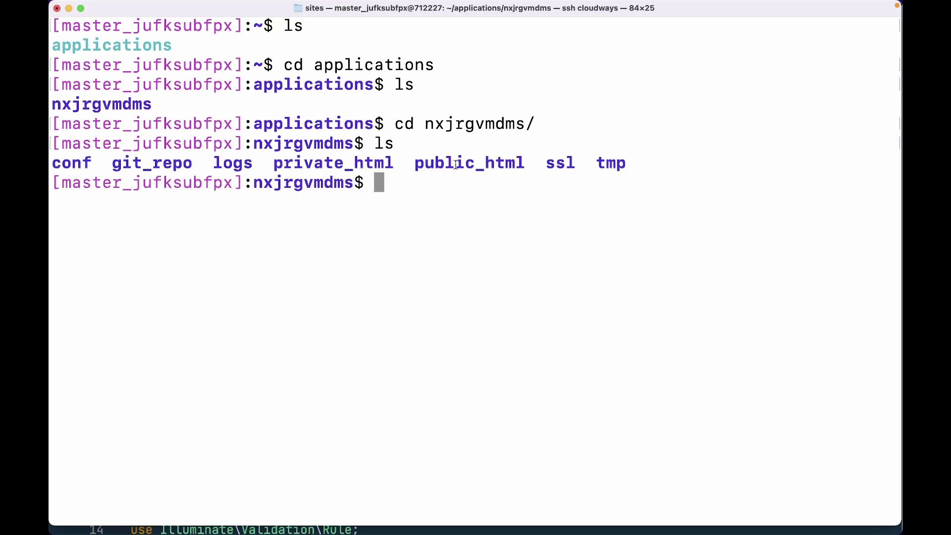
# Step: Enter public_html, list its Laravel files, and copy the full path printed by pwd
pyautogui.write('pub')
pyautogui.press('Tab')
pyautogui.press('Return')
pyautogui.write('cd pub')
pyautogui.press('Tab')
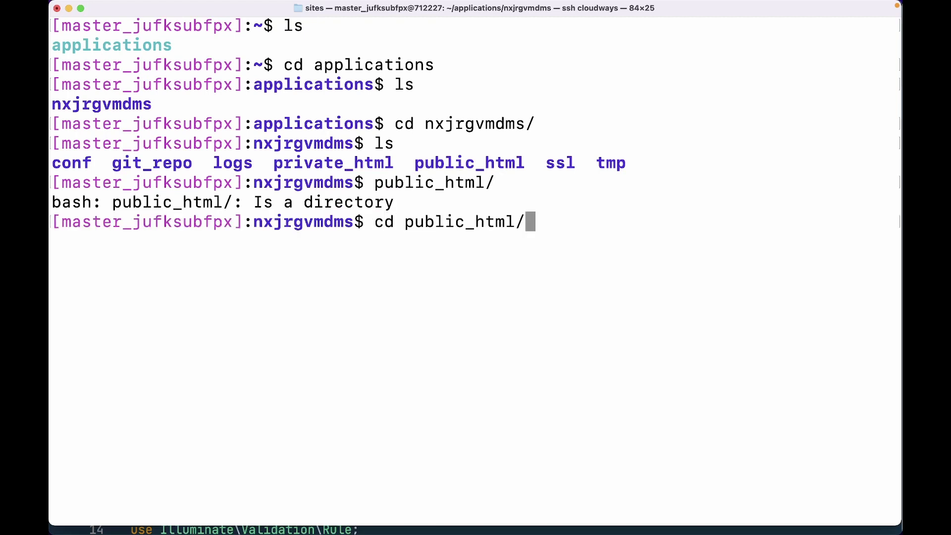
pyautogui.press('Return')
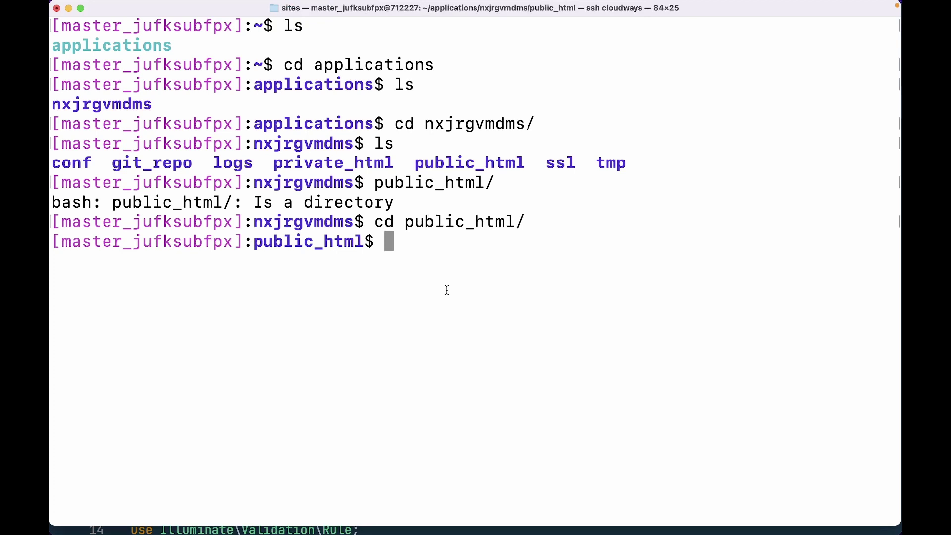
pyautogui.write('ls')
pyautogui.press('Return')
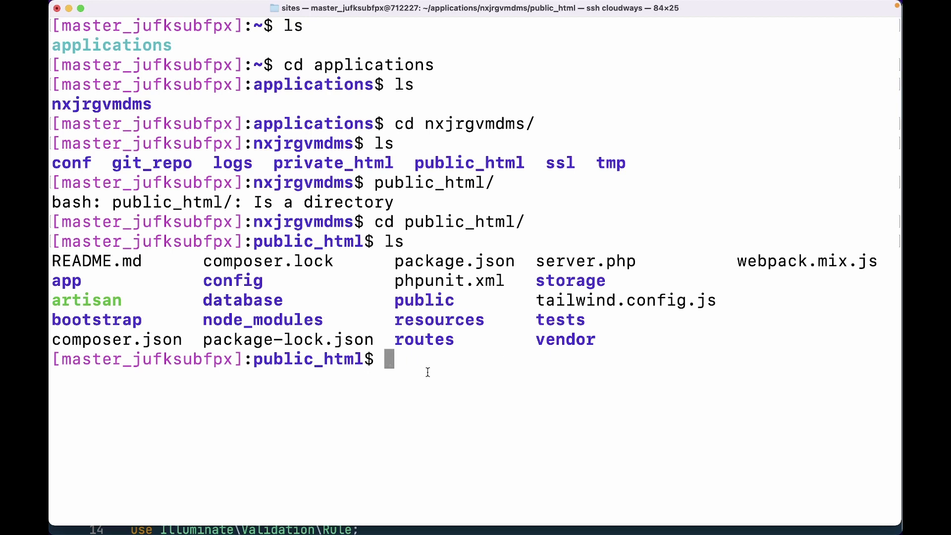
pyautogui.write('pwd')
pyautogui.press('Return')
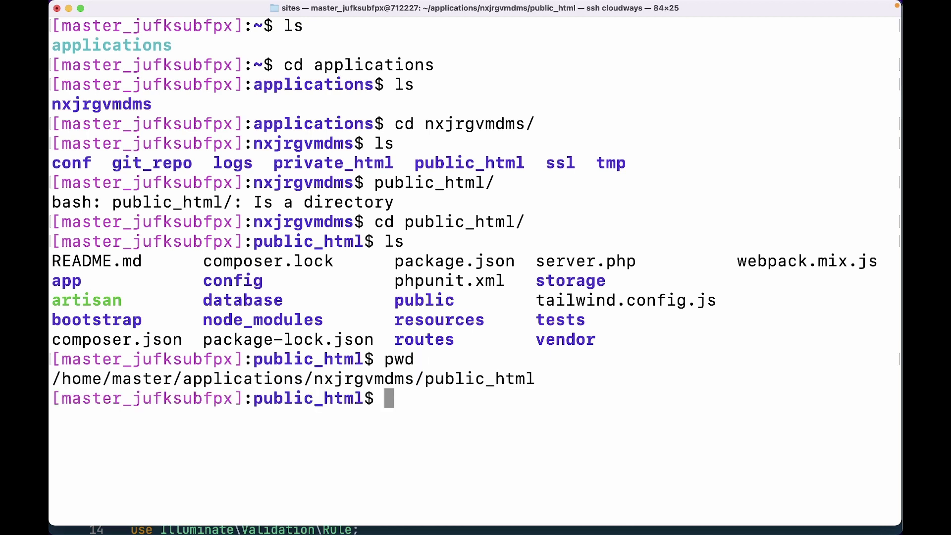
pyautogui.tripleClick(288, 381)
pyautogui.click(55, 380)
pyautogui.moveTo(55, 380); pyautogui.dragTo(536, 379)
pyautogui.press('super+c')
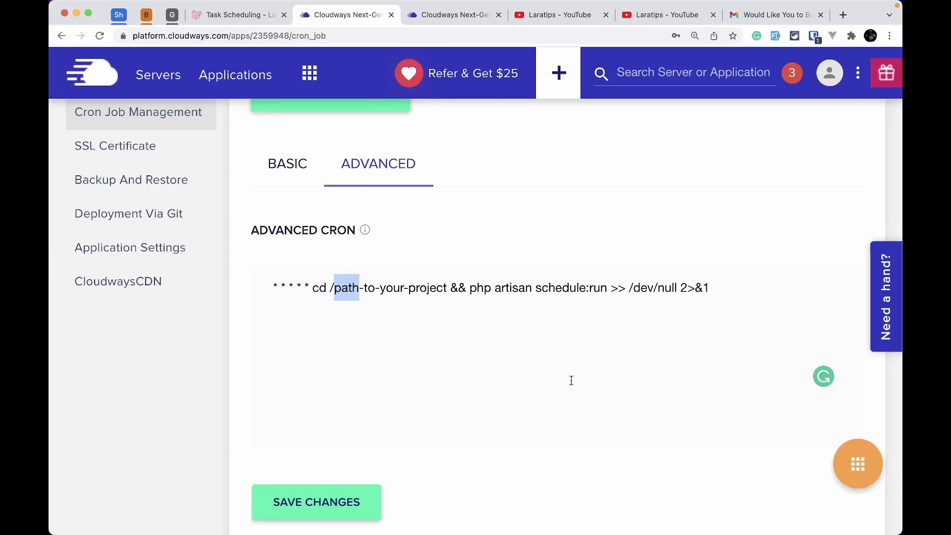
# Step: Replace path-to-your-project with /home/master/applications/nxjrgvmdms/public_html in the cron line
pyautogui.click(341, 288)
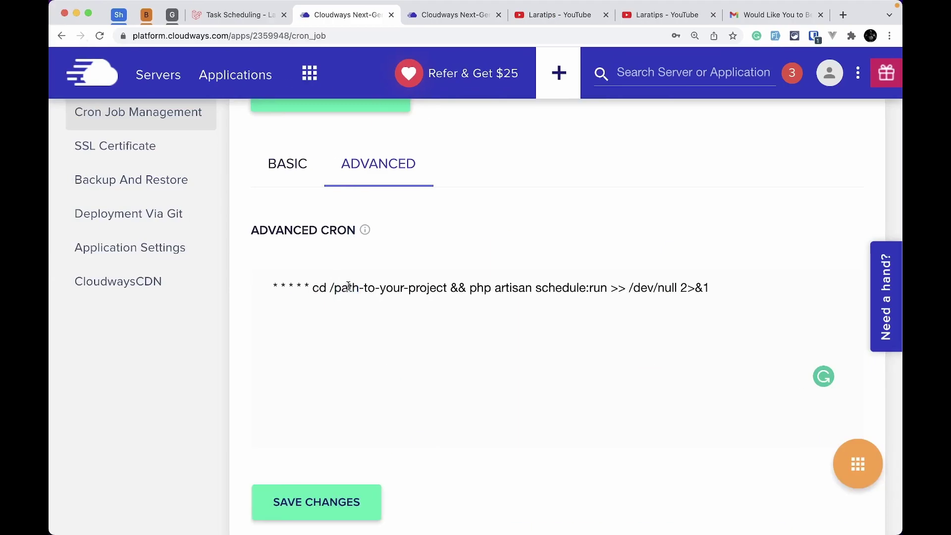
pyautogui.keyDown('shift'); pyautogui.click(446, 287); pyautogui.keyUp('shift')
pyautogui.press('super+v')
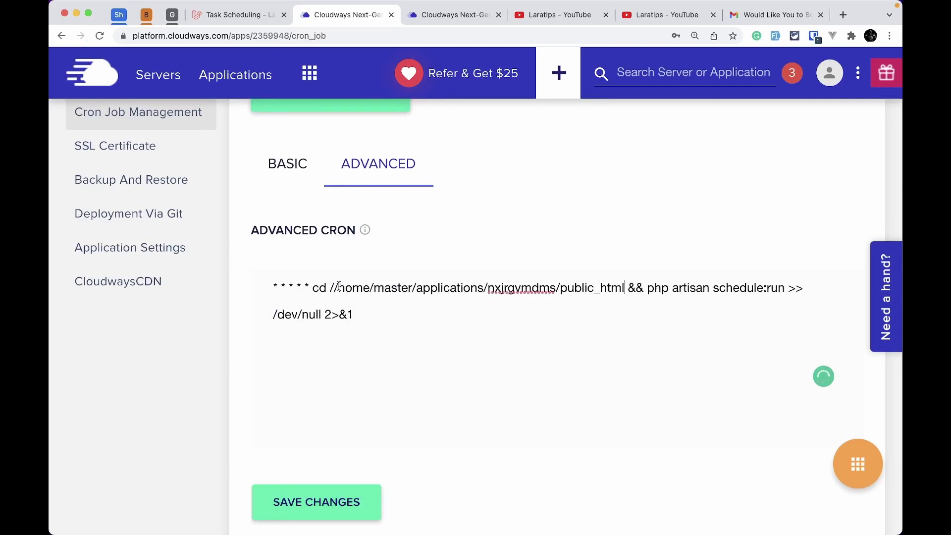
pyautogui.press('BackSpace')
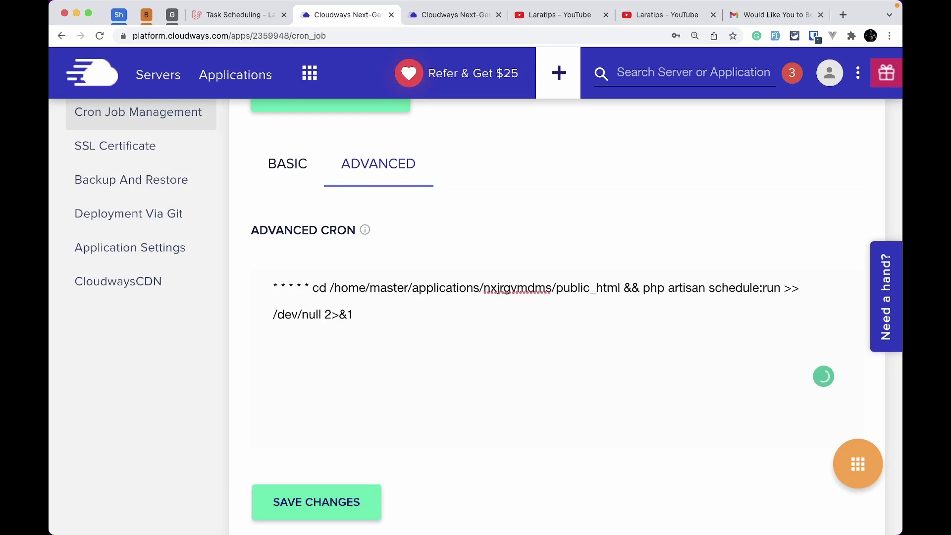
pyautogui.click(308, 287)
# Step: Save the cron changes and dismiss the crons-updated notification
pyautogui.scroll(1, 678, 302)
pyautogui.scroll(-3, 665, 303)
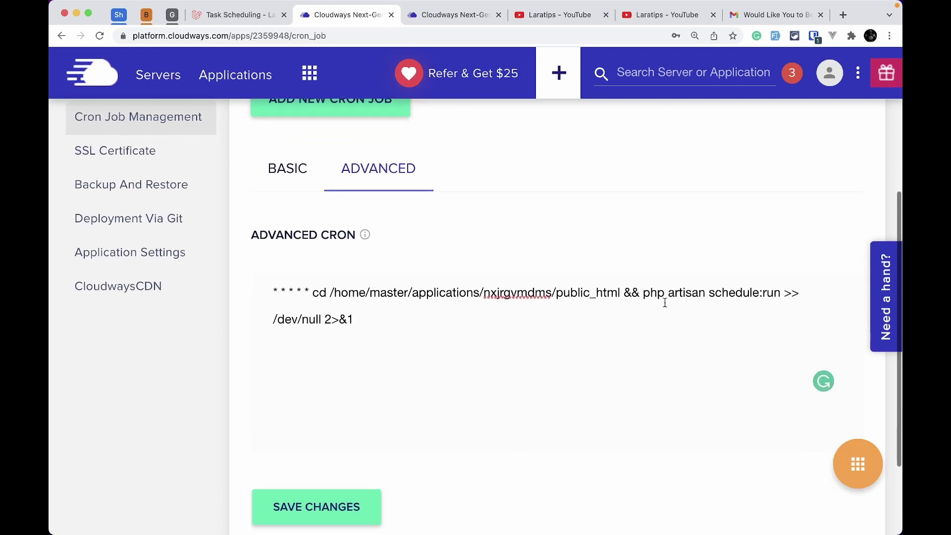
pyautogui.click(330, 417)
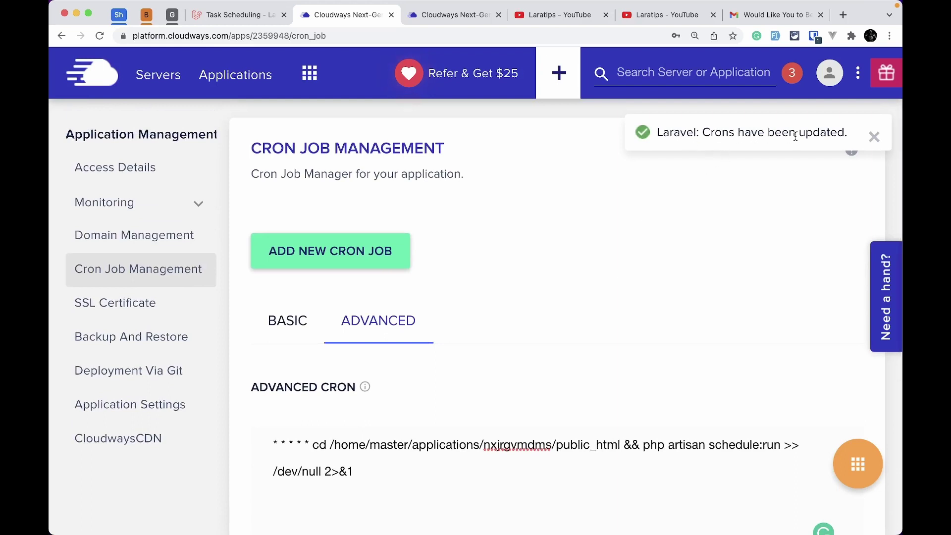
pyautogui.click(874, 137)
pyautogui.scroll(-3, 606, 316)
pyautogui.scroll(-2, 543, 280)
pyautogui.press('super+Tab')
# Step: Search VS Code files for 'kernel' and open app/Console/Kernel.php
pyautogui.click(544, 281)
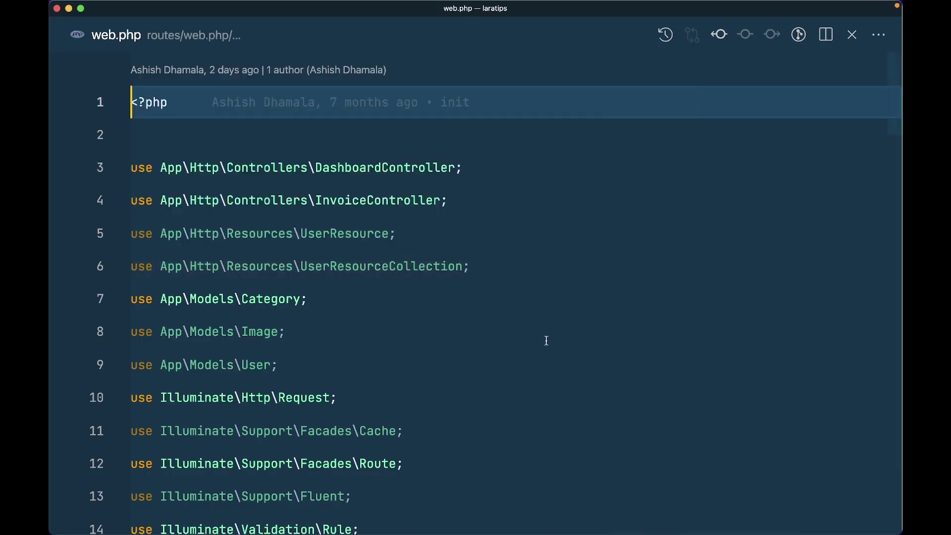
pyautogui.press('super+p')
pyautogui.write('kernel')
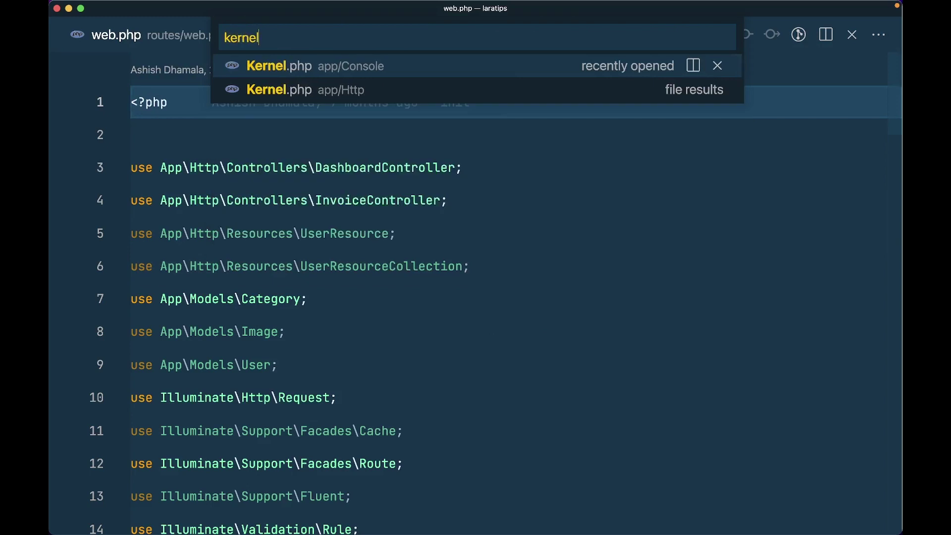
pyautogui.click(361, 66)
# Step: In schedule(), add a $schedule->call closure logging 'log for the laravel scheduler' everyMinute()
pyautogui.scroll(-4, 403, 303)
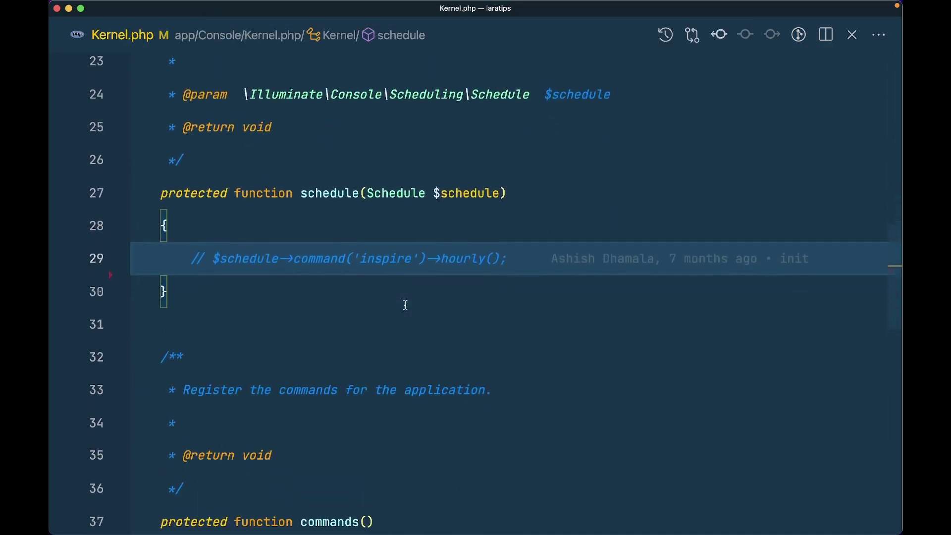
pyautogui.press('Return')
pyautogui.press('Return')
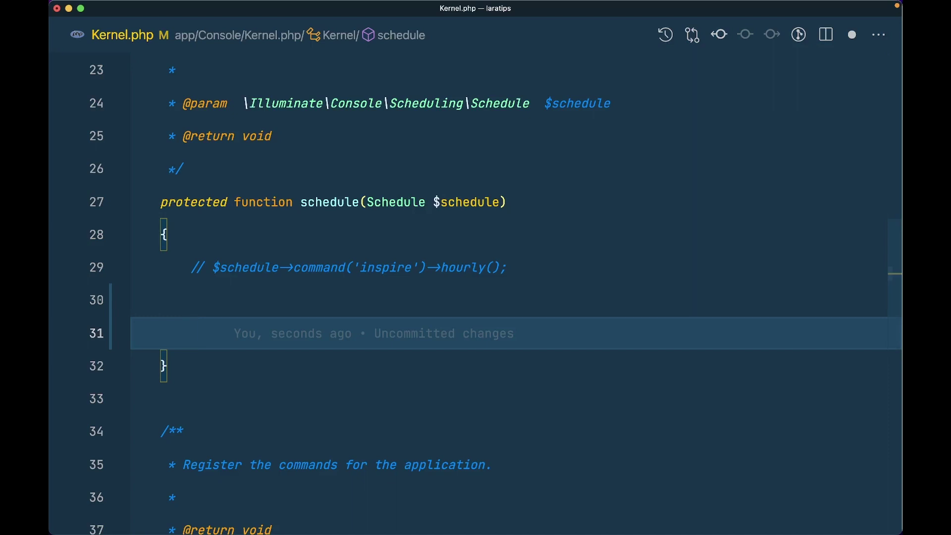
pyautogui.write('$sch')
pyautogui.press('Tab')
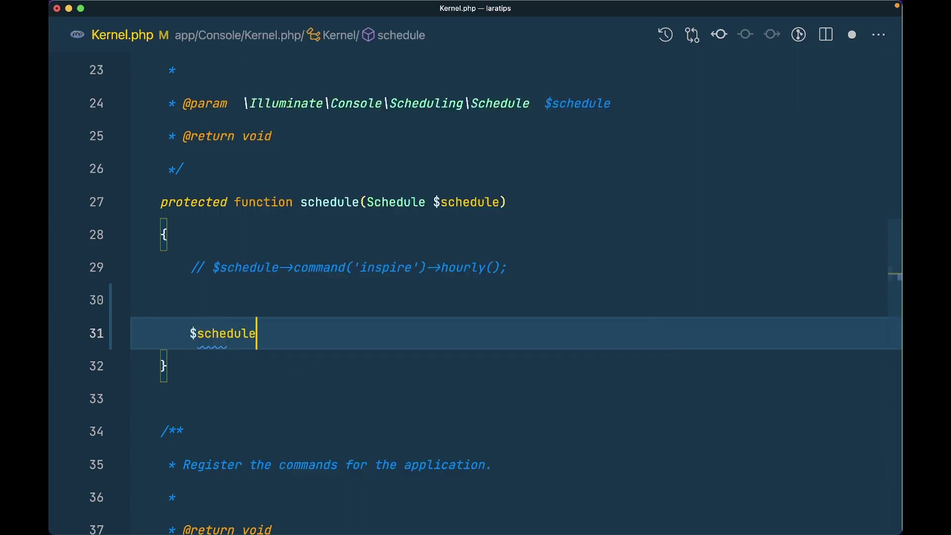
pyautogui.write('->call();')
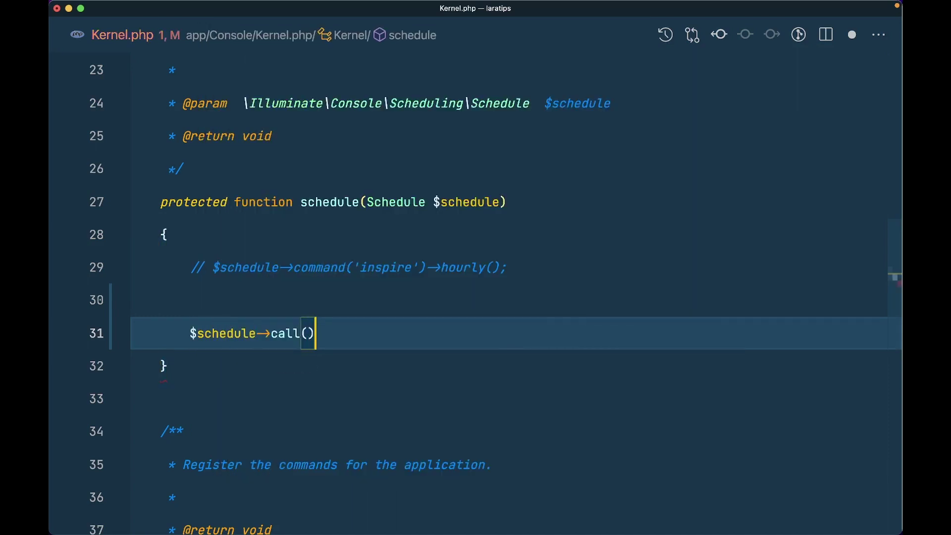
pyautogui.press('Left')
pyautogui.press('Left')
pyautogui.write('function () ')
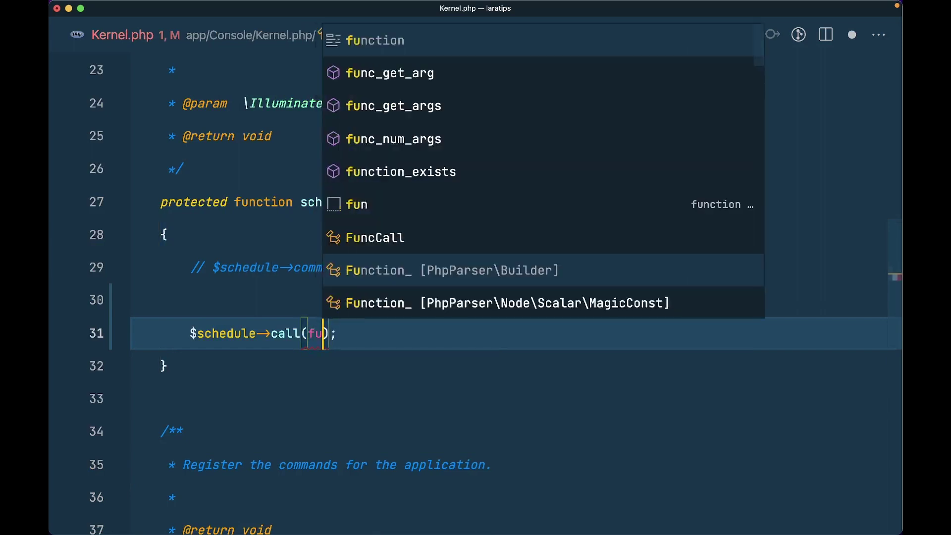
pyautogui.write('{')
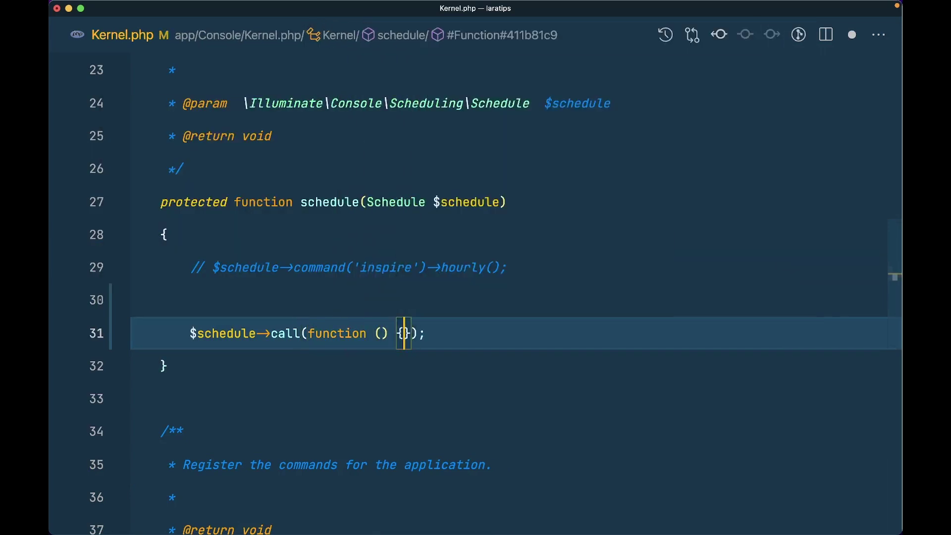
pyautogui.press('Return')
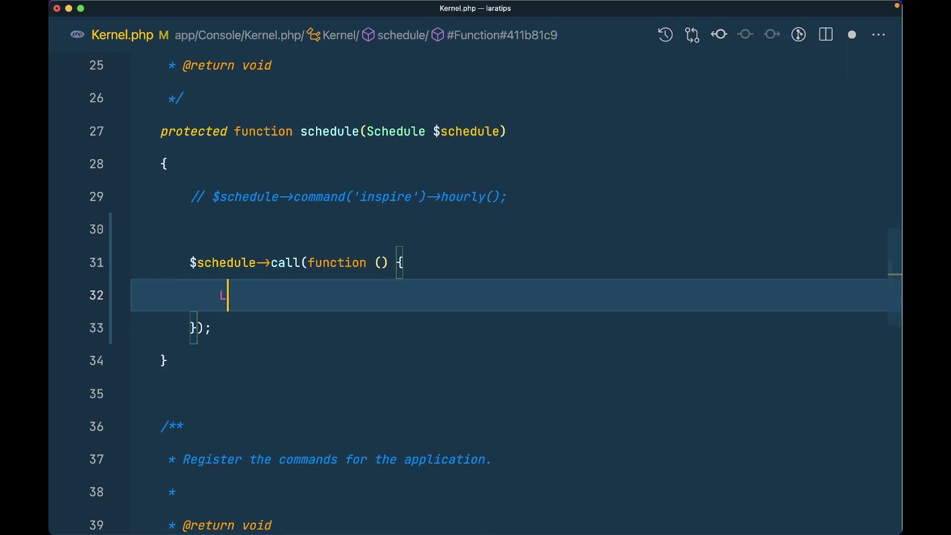
pyautogui.write('Log::info()')
pyautogui.write('"log for the lar')
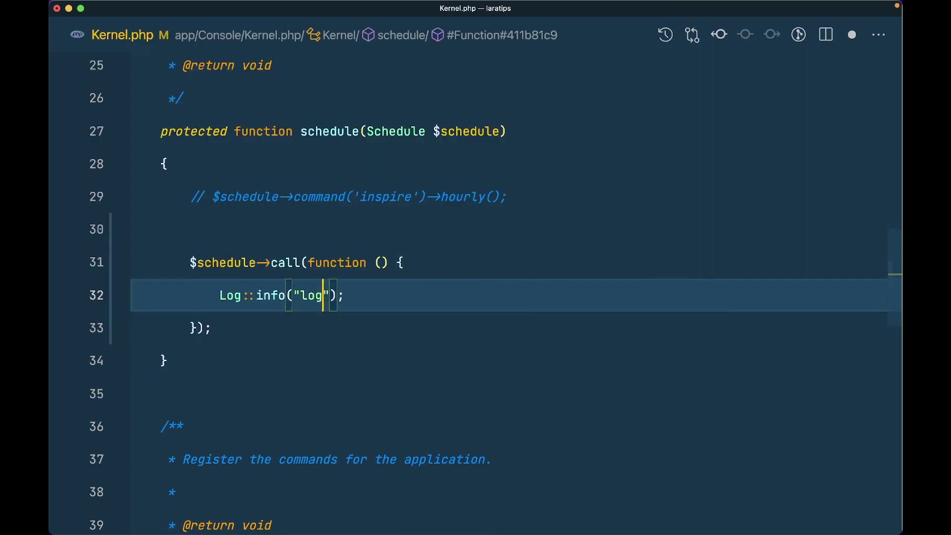
pyautogui.write('avel sched')
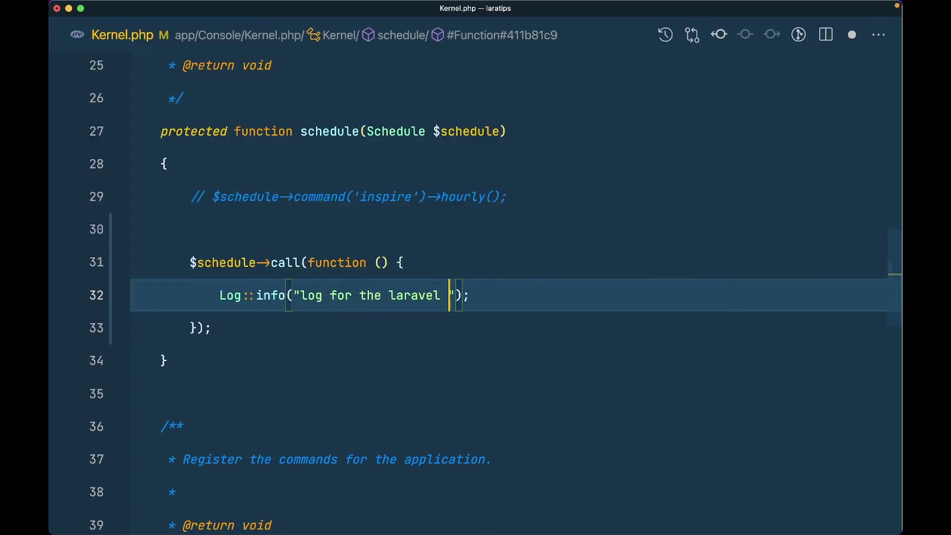
pyautogui.write('uler')
pyautogui.press('Right')
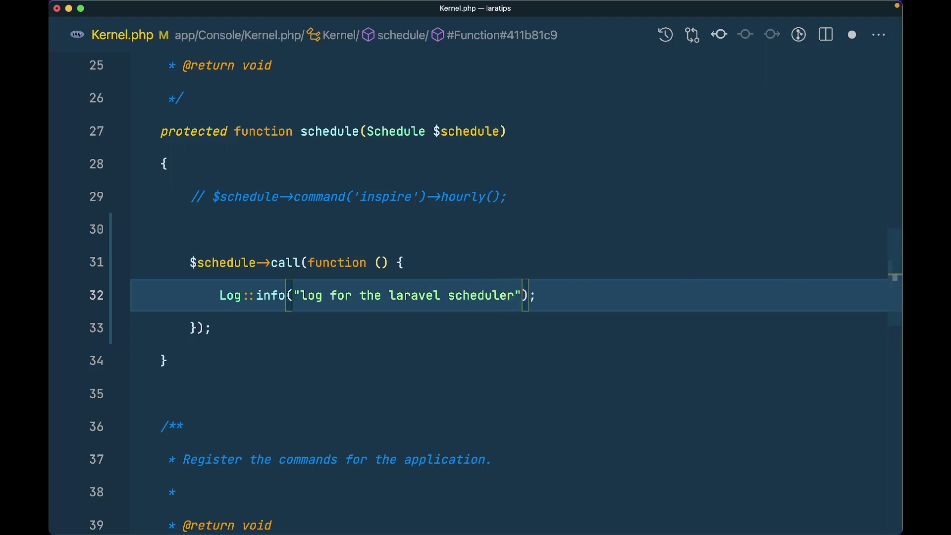
pyautogui.press('Down')
pyautogui.press('Left')
pyautogui.write('->everyMin')
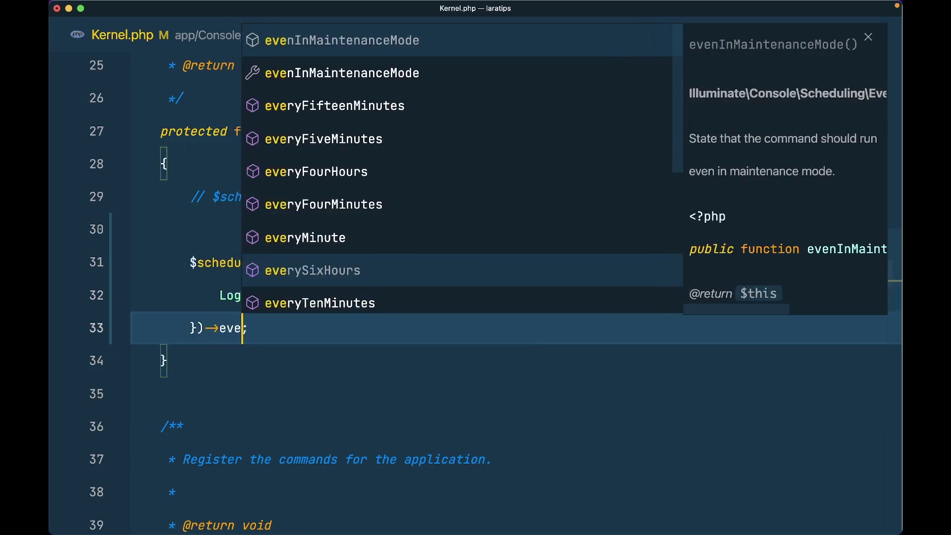
pyautogui.press('Return')
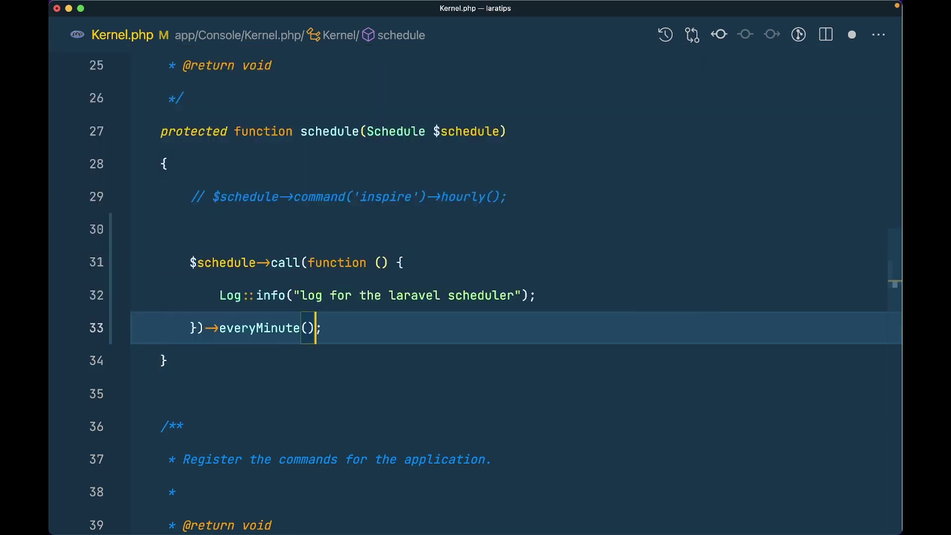
# Step: Open VS Code's integrated terminal and begin the git commit command
pyautogui.scroll(1, 515, 312)
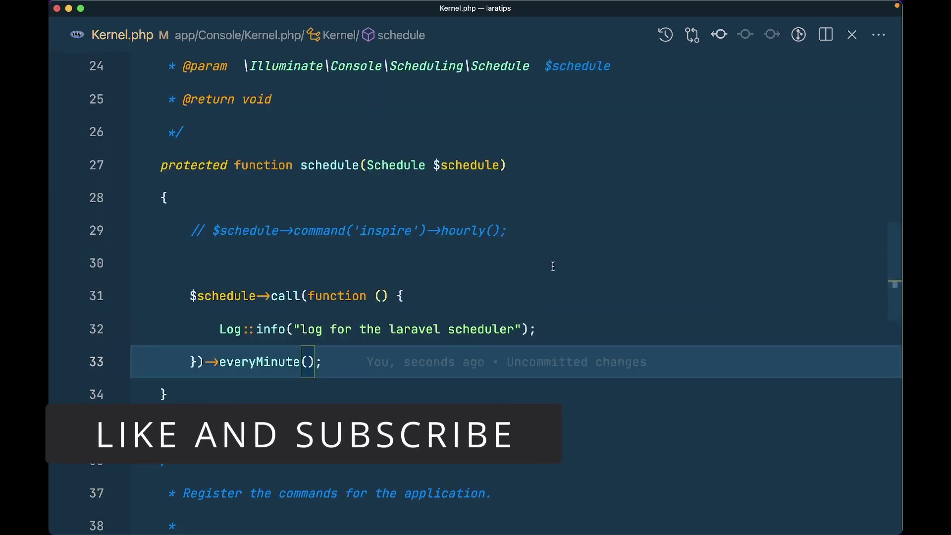
pyautogui.hotkey('ctrl', '`')
pyautogui.write('gi')
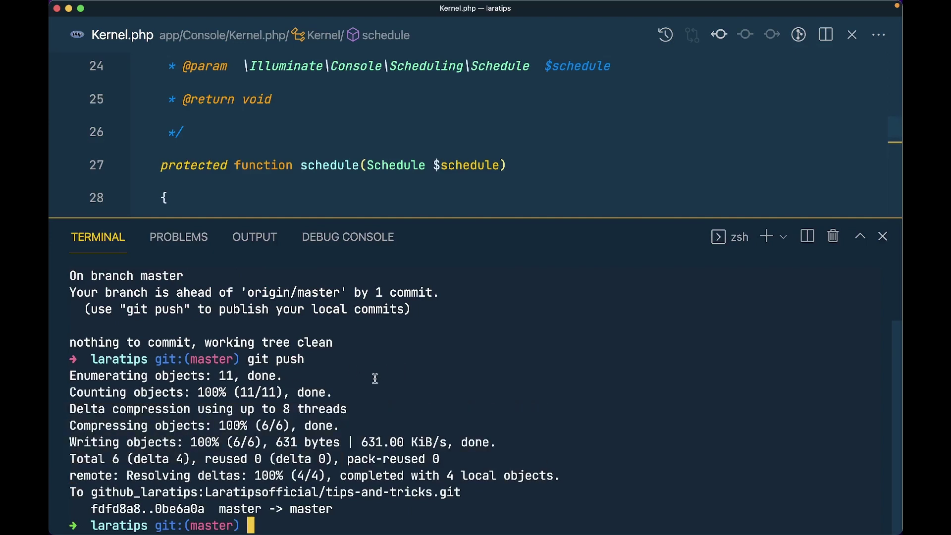
# Step: Pull the master branch onto the Laravel app from the Deployment Via Git page
pyautogui.press('super+Tab')
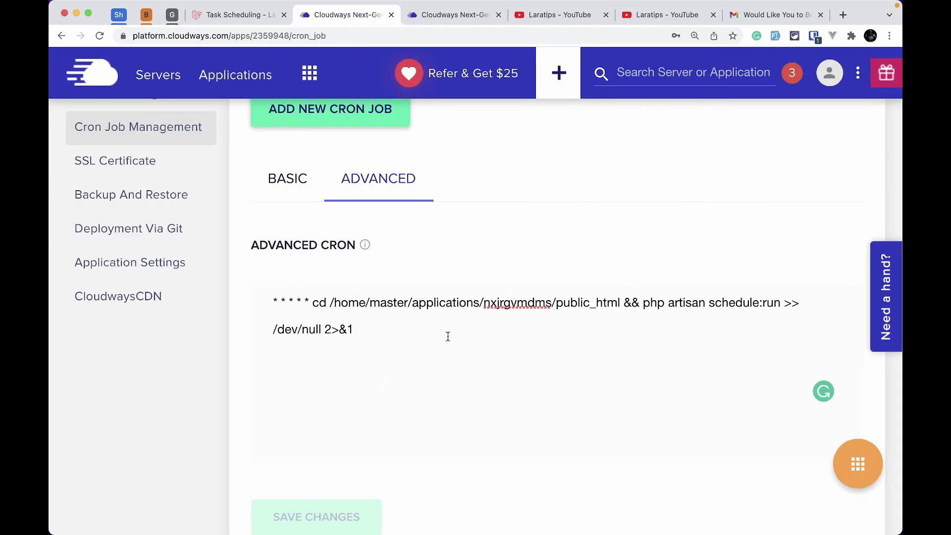
pyautogui.scroll(3, 383, 276)
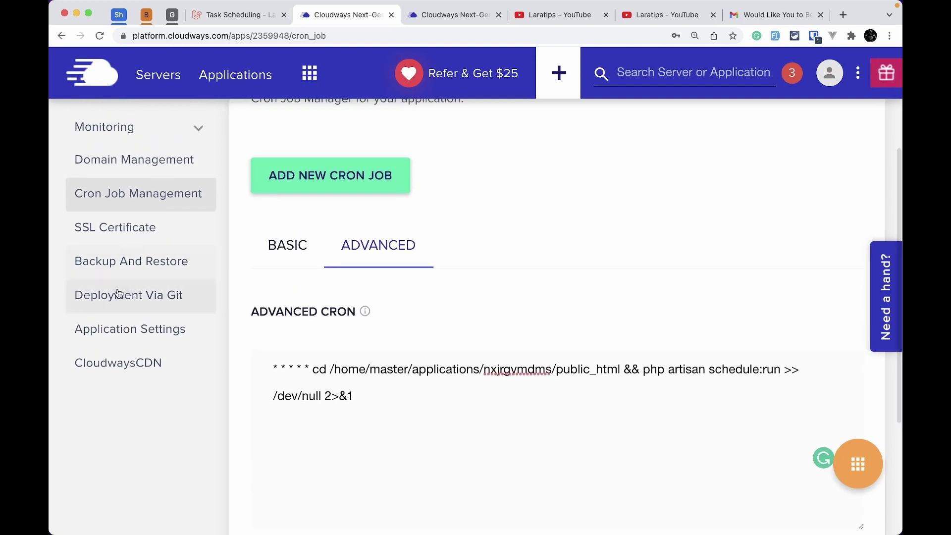
pyautogui.click(141, 296)
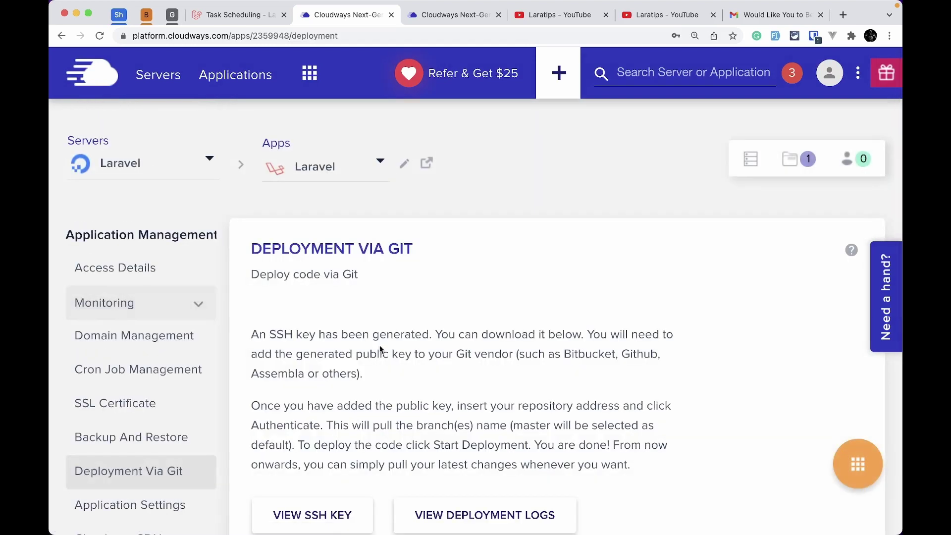
pyautogui.scroll(-1, 381, 345)
pyautogui.scroll(-7, 381, 349)
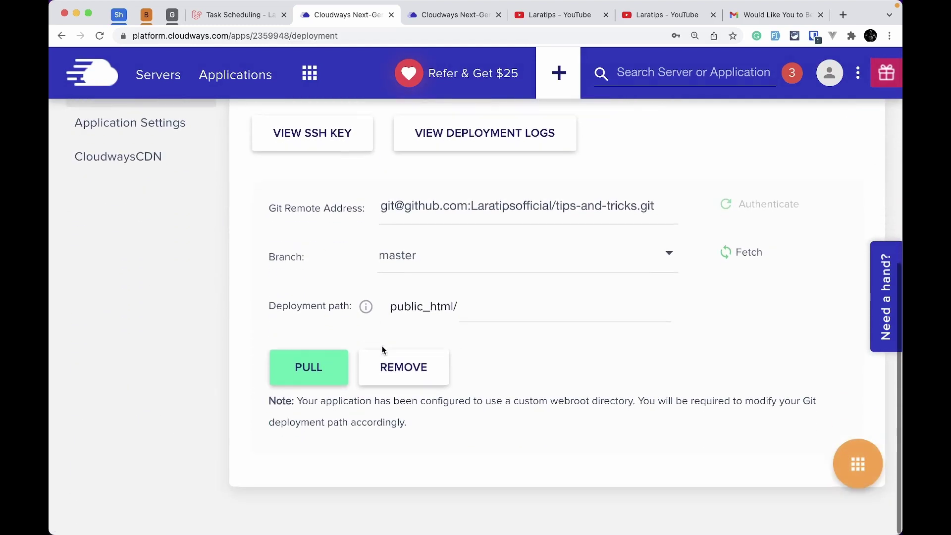
pyautogui.click(322, 369)
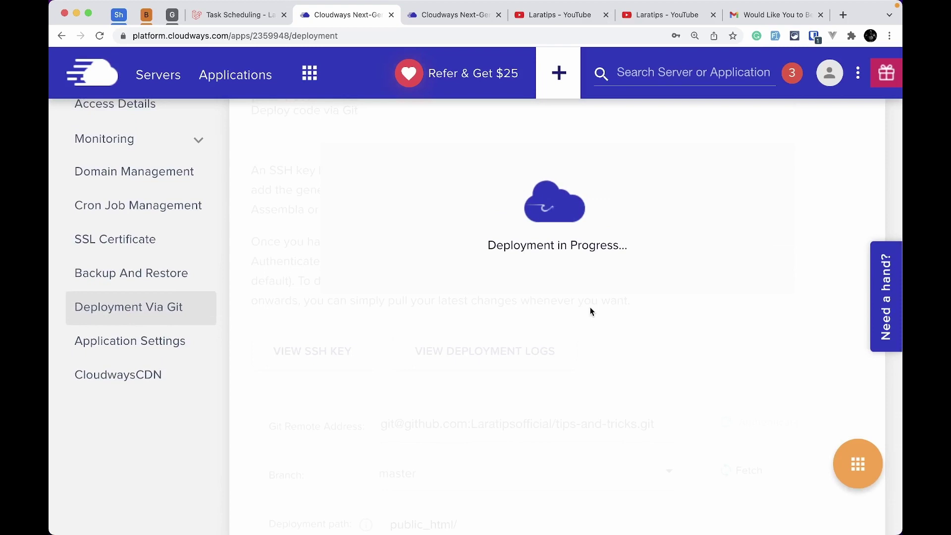
pyautogui.scroll(2, 589, 310)
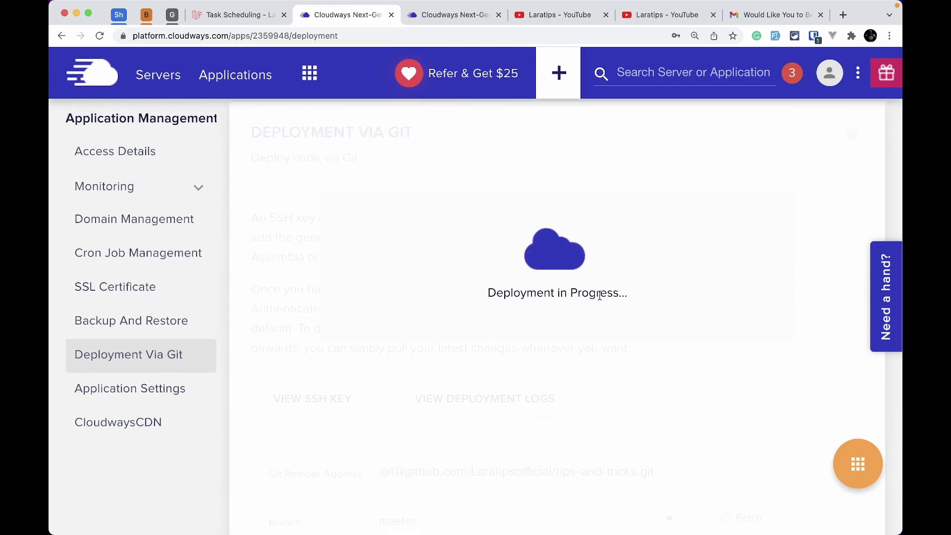
pyautogui.press('super+Tab')
pyautogui.press('super+Tab')
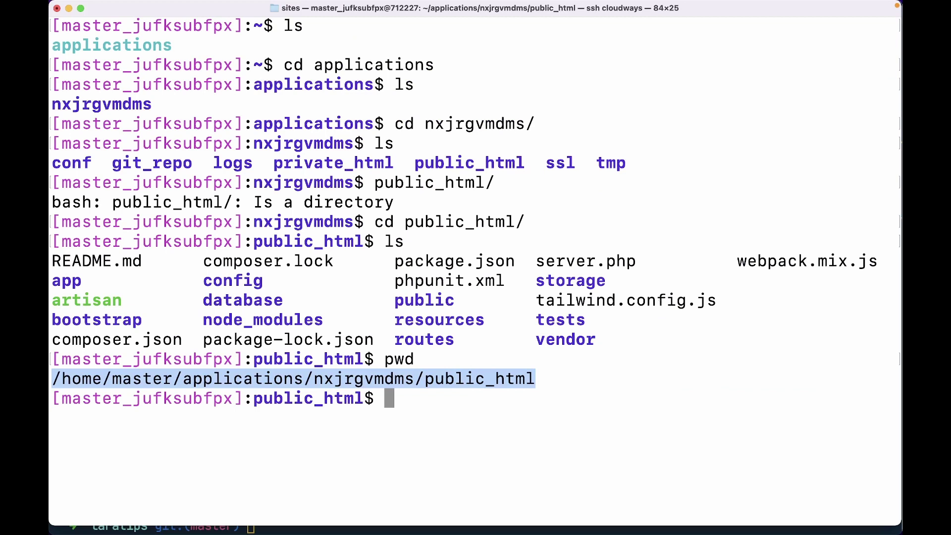
# Step: Move into storage/logs and print laravel.log's old stack trace
pyautogui.press('super+k')
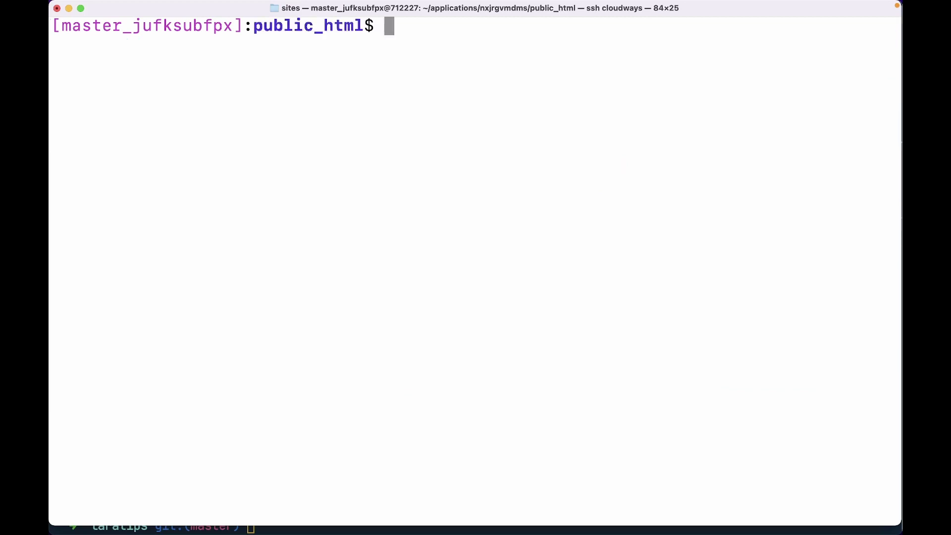
pyautogui.write('cd storage/logs/')
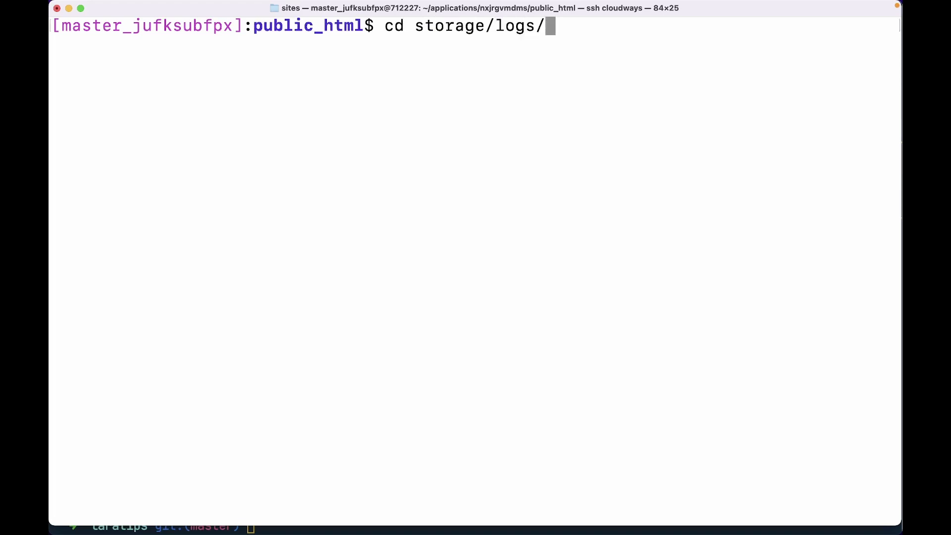
pyautogui.press('Return')
pyautogui.write('ls')
pyautogui.press('Return')
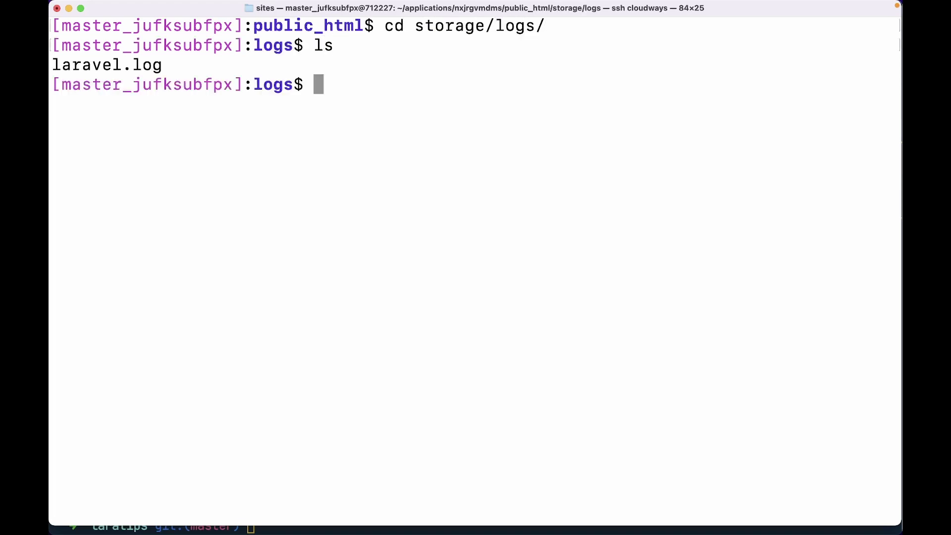
pyautogui.write('cat lara')
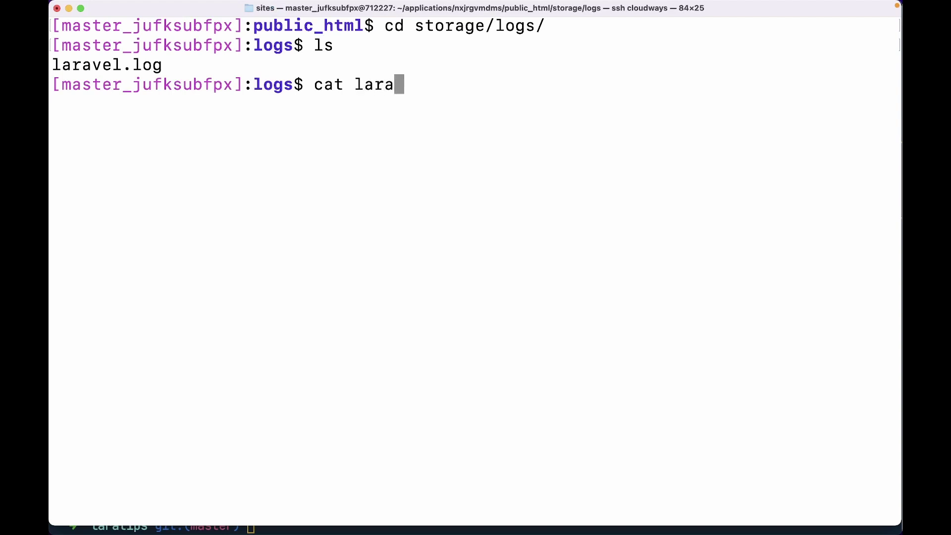
pyautogui.press('Tab')
pyautogui.press('Return')
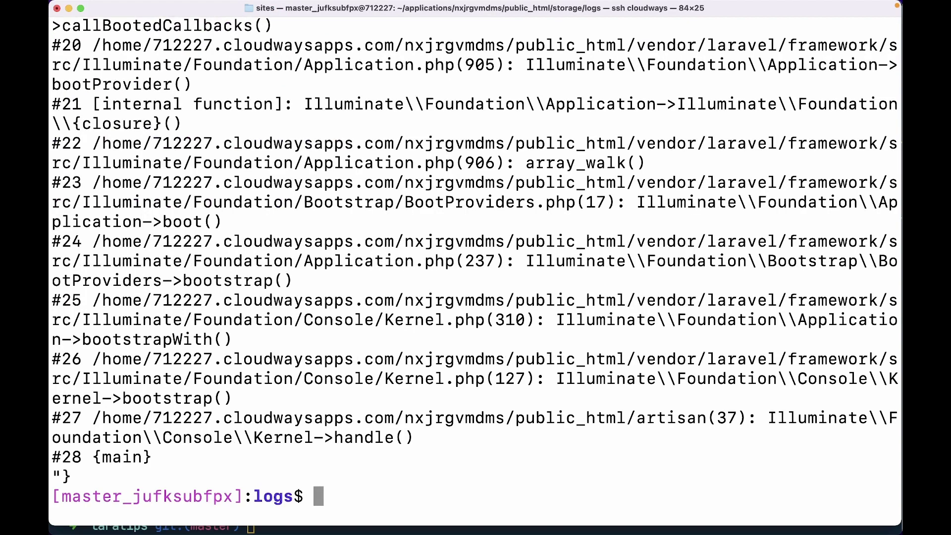
# Step: Empty laravel.log with echo "" > laravel.log and confirm it is blank
pyautogui.write('echo "" > laravel.log')
pyautogui.press('Return')
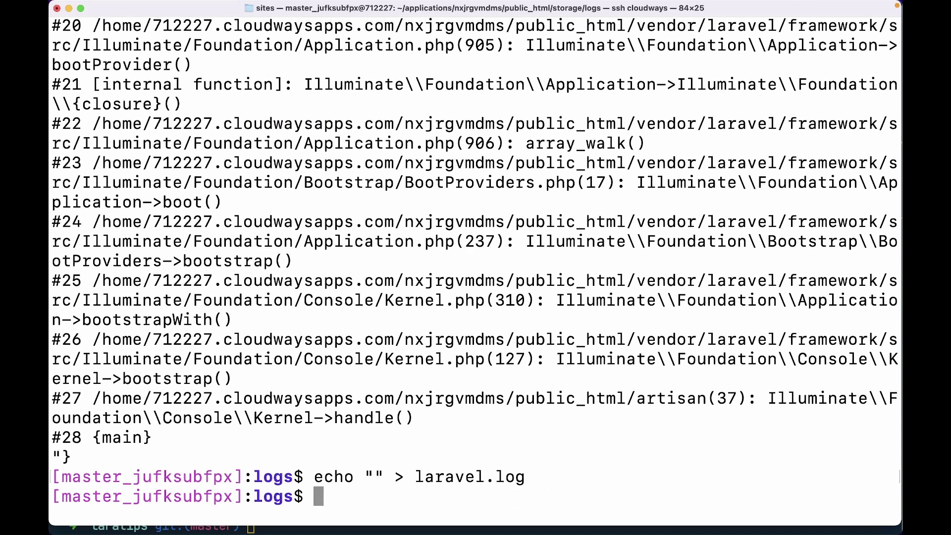
pyautogui.hotkey('ctrl', 'l')
pyautogui.write('cat la')
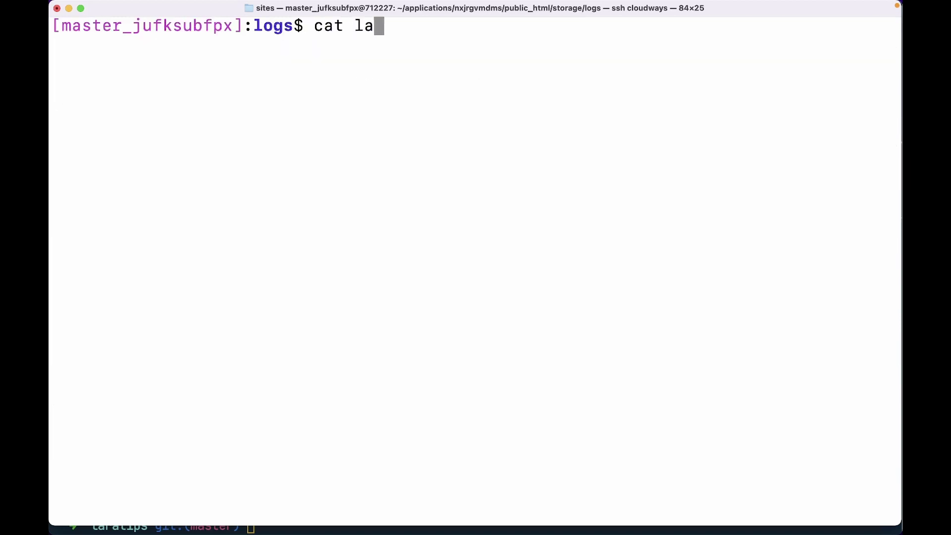
pyautogui.press('Tab')
pyautogui.press('Return')
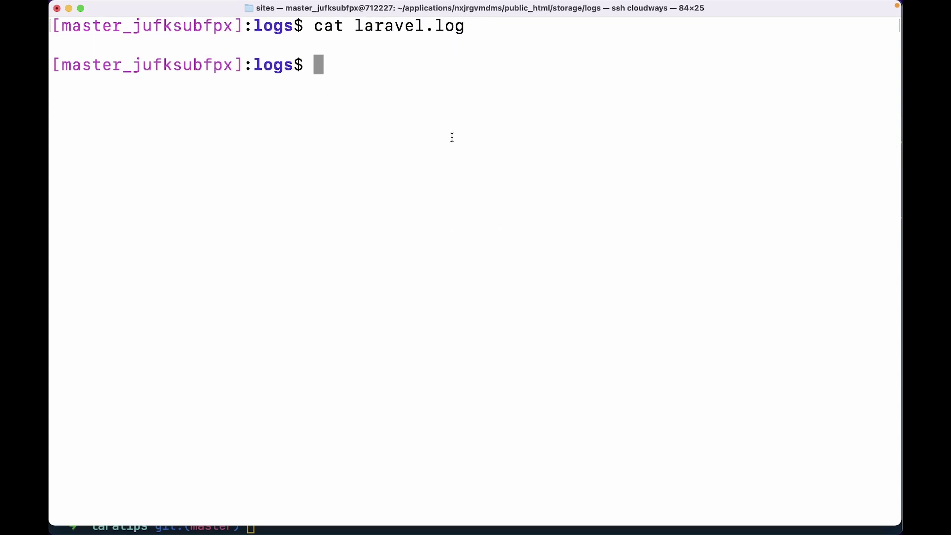
pyautogui.press('super+Tab')
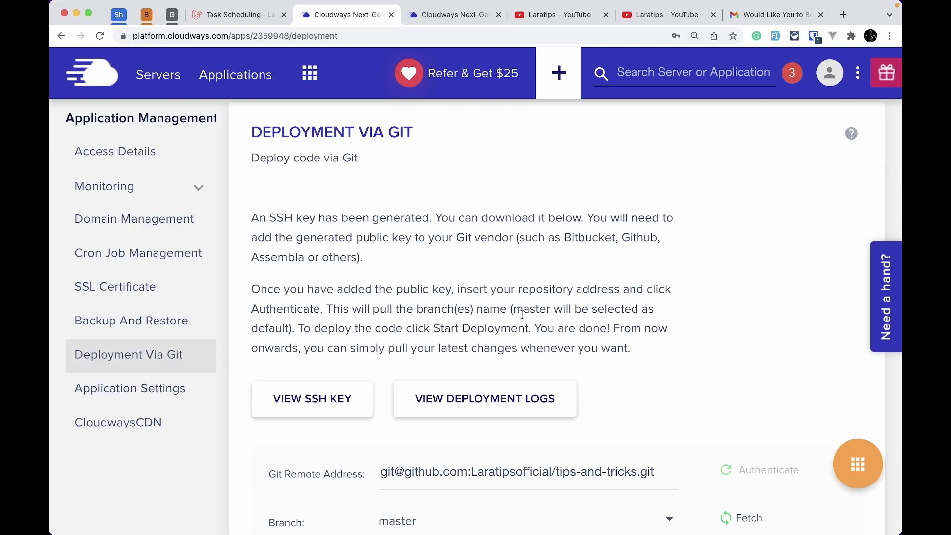
# Step: Review the Git deployment settings: tips-and-tricks repository, branch master, deploying to public_html/
pyautogui.scroll(-3, 520, 314)
pyautogui.scroll(5, 521, 314)
pyautogui.scroll(-3, 623, 264)
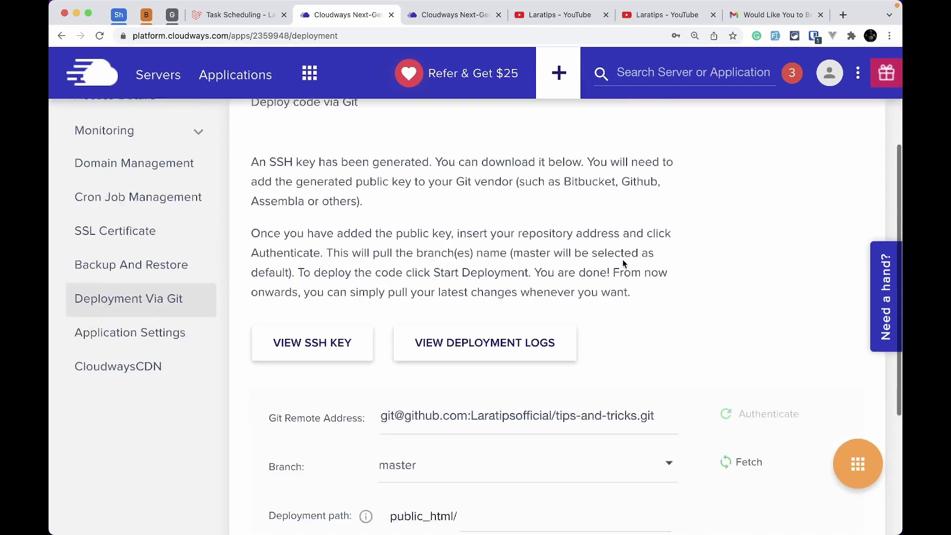
pyautogui.scroll(-5, 623, 264)
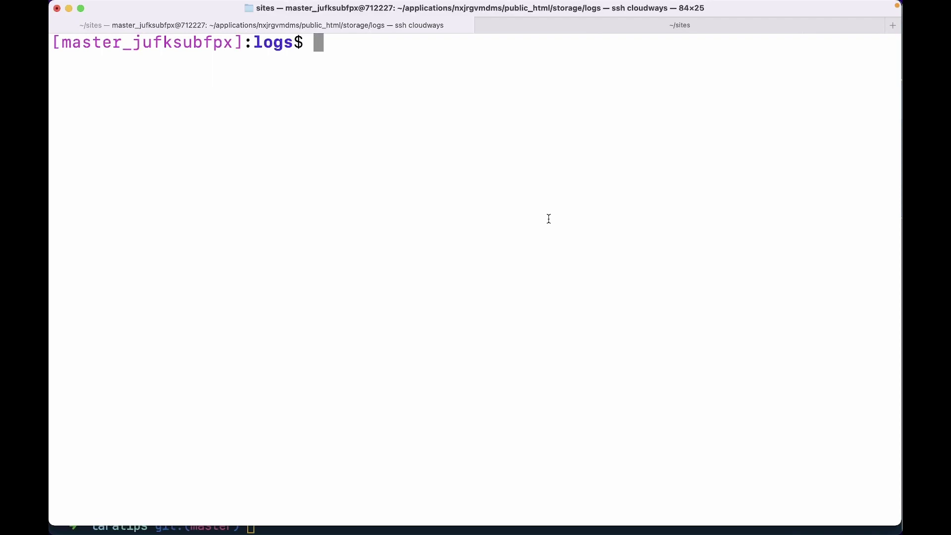
# Step: Show laravel.log's two 'log for the laravel scheduler' entries a minute apart, then return to Kernel.php
pyautogui.write('cat laravel.log')
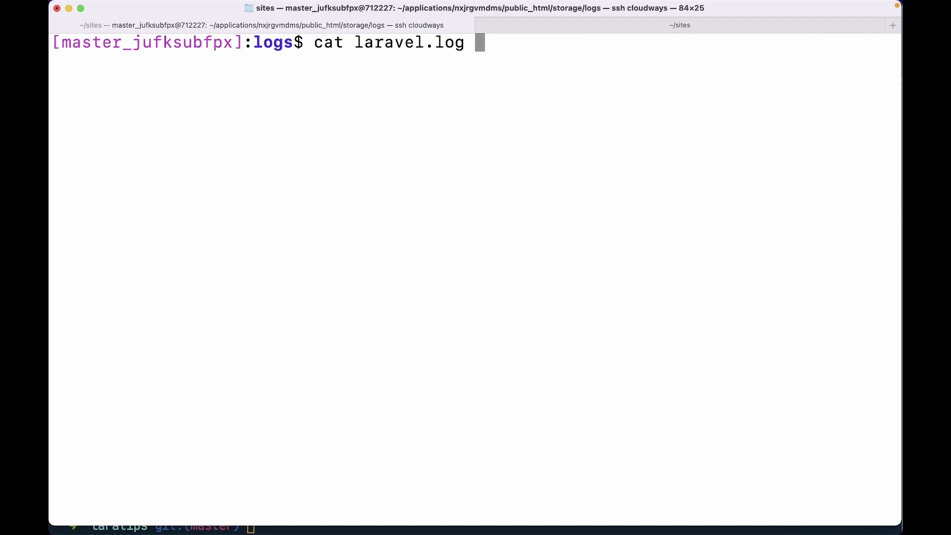
pyautogui.press('Return')
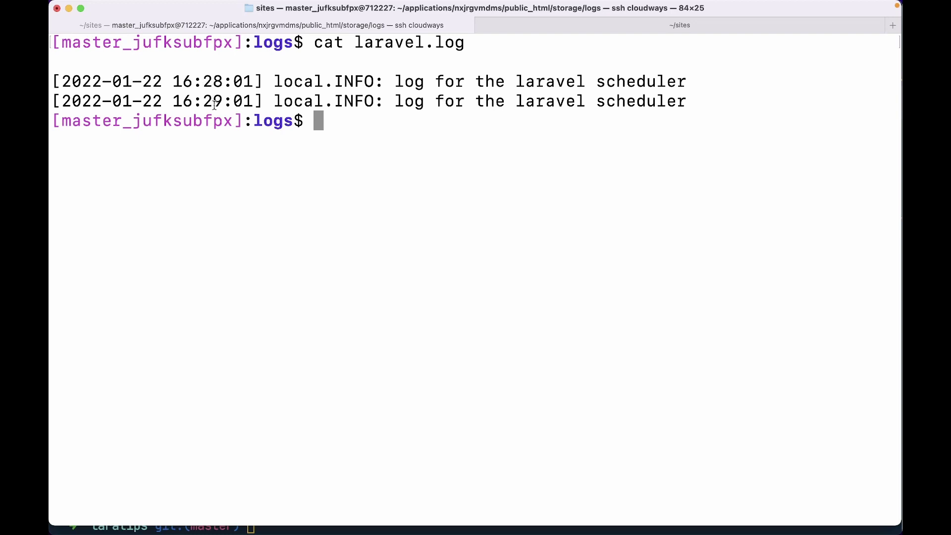
pyautogui.press('super+Tab')
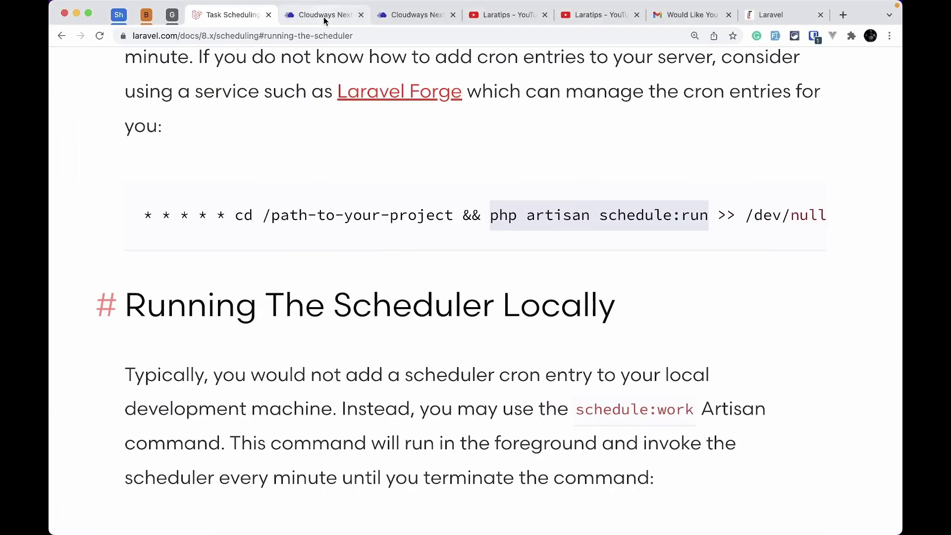
# Step: Leave the schedule:run cron entry in the docs and switch to the Cloudways tab in Chrome
pyautogui.click(323, 17)
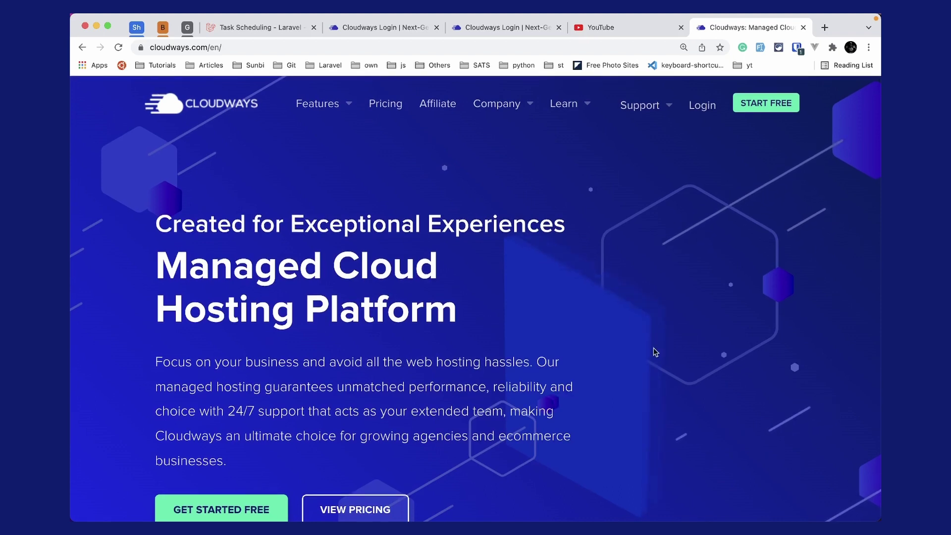
pyautogui.scroll(-6, 648, 341)
pyautogui.scroll(-9, 653, 355)
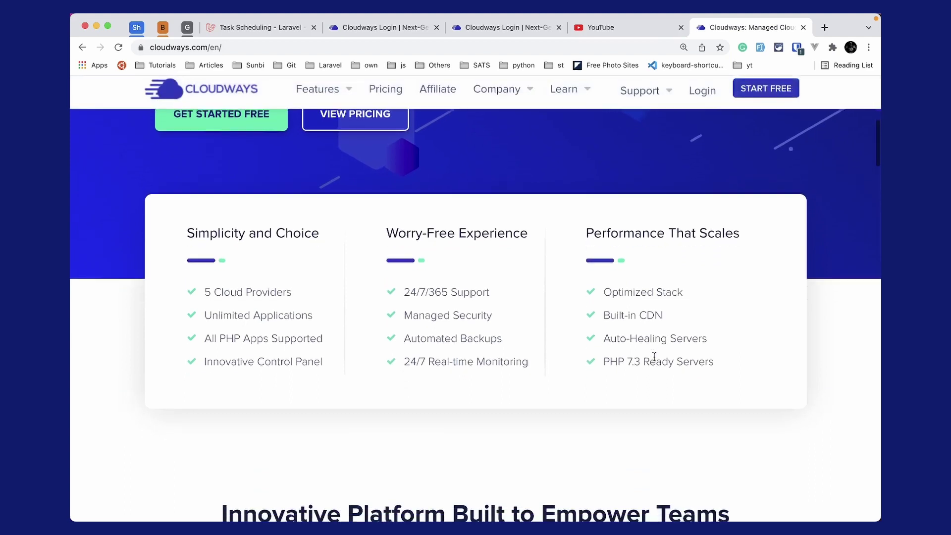
pyautogui.scroll(-2, 654, 356)
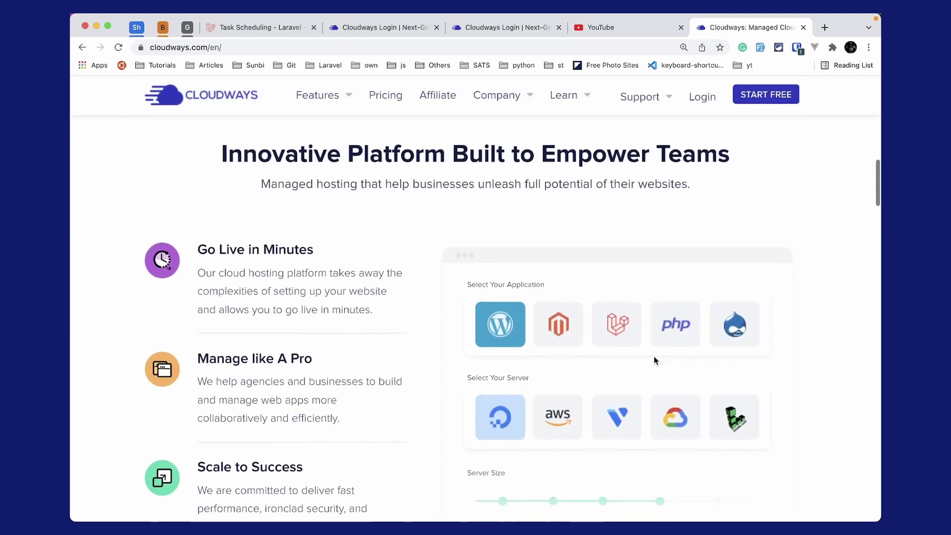
pyautogui.scroll(-4, 654, 356)
pyautogui.scroll(4, 654, 356)
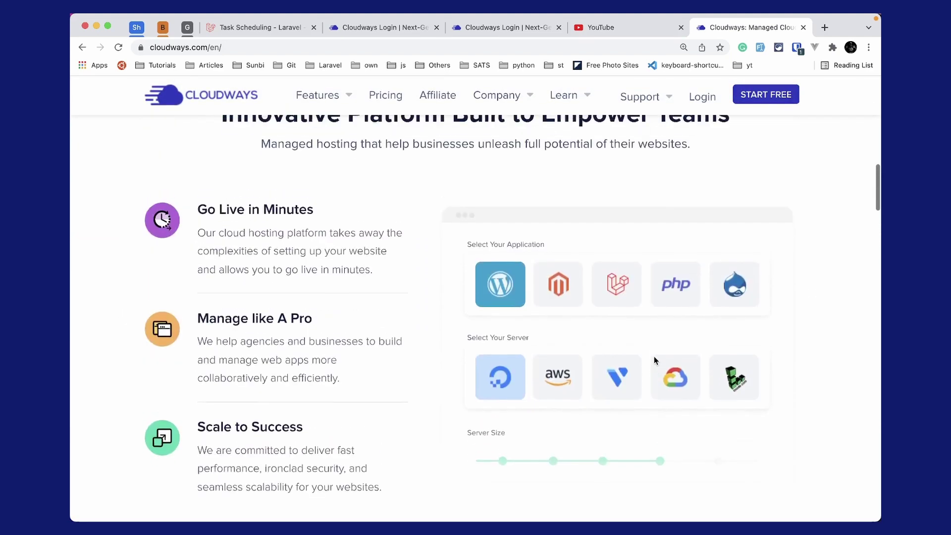
pyautogui.scroll(-1, 653, 357)
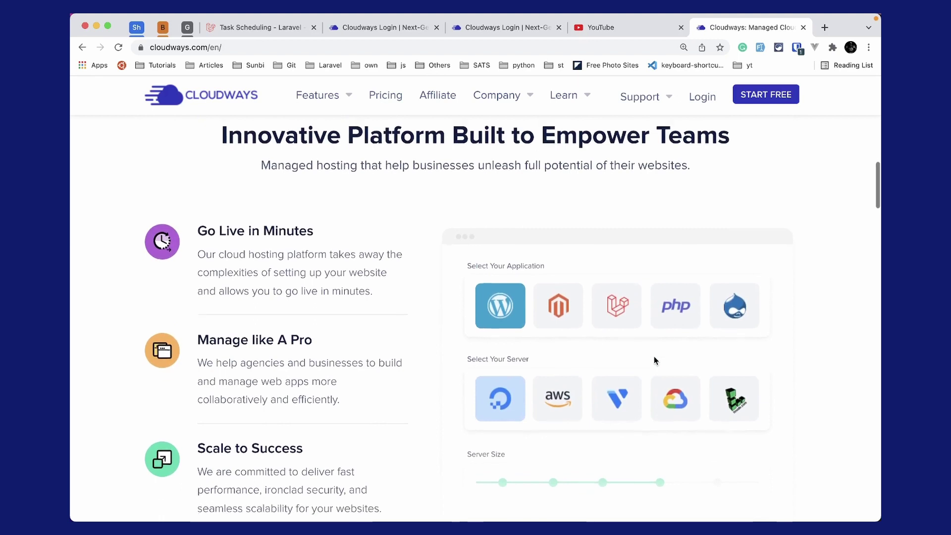